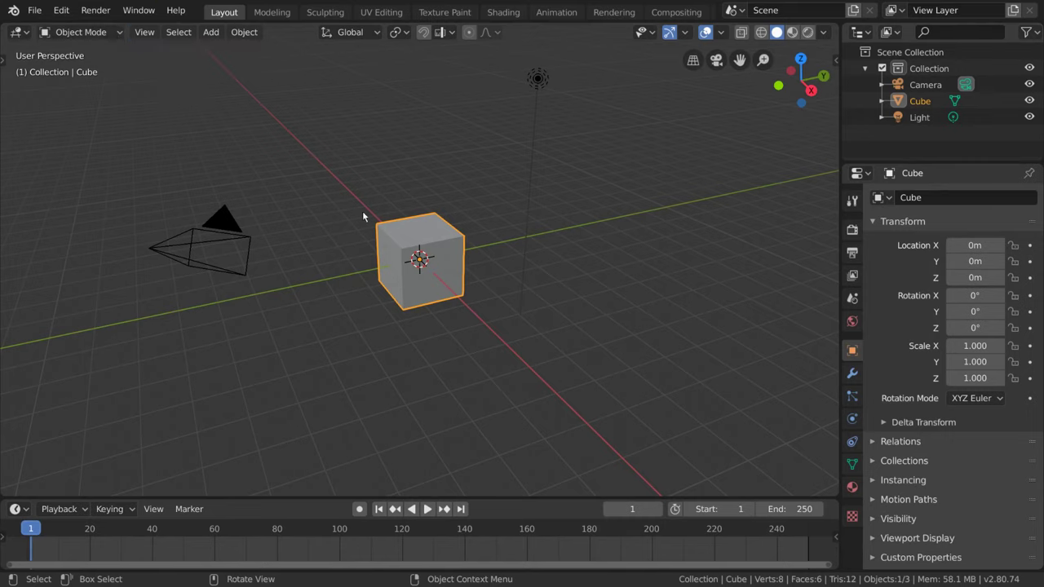
# Try moving the whole cube in Object Mode, cancel the move, and view the cube's mesh data properties
pyautogui.press('g')
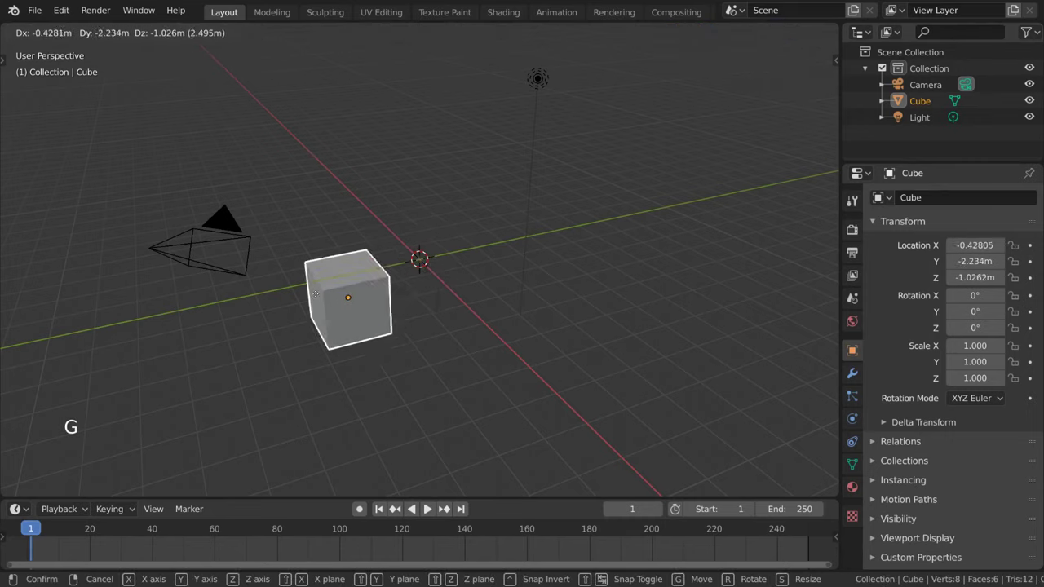
pyautogui.rightClick(298, 213)
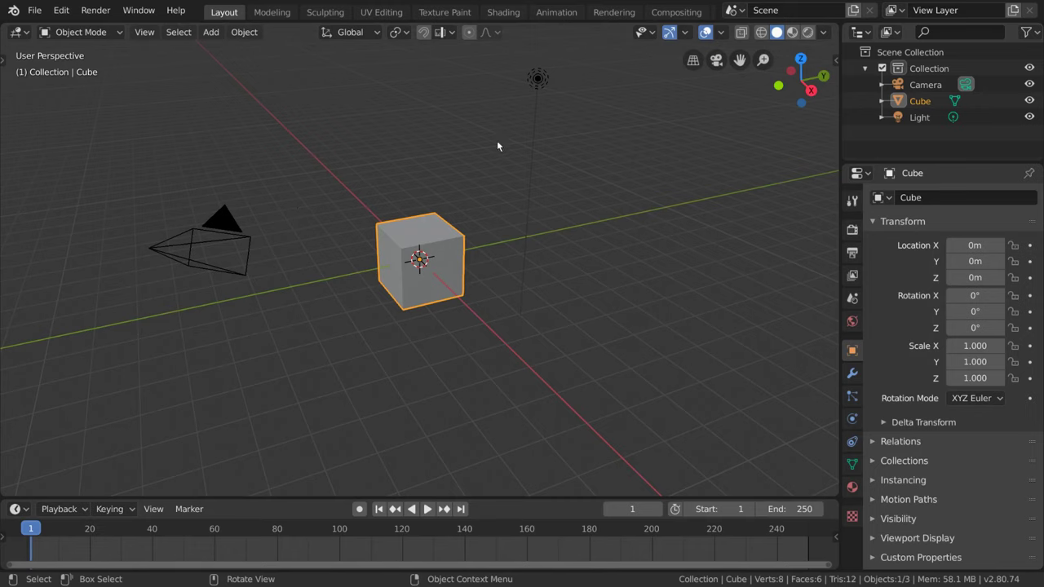
pyautogui.click(853, 464)
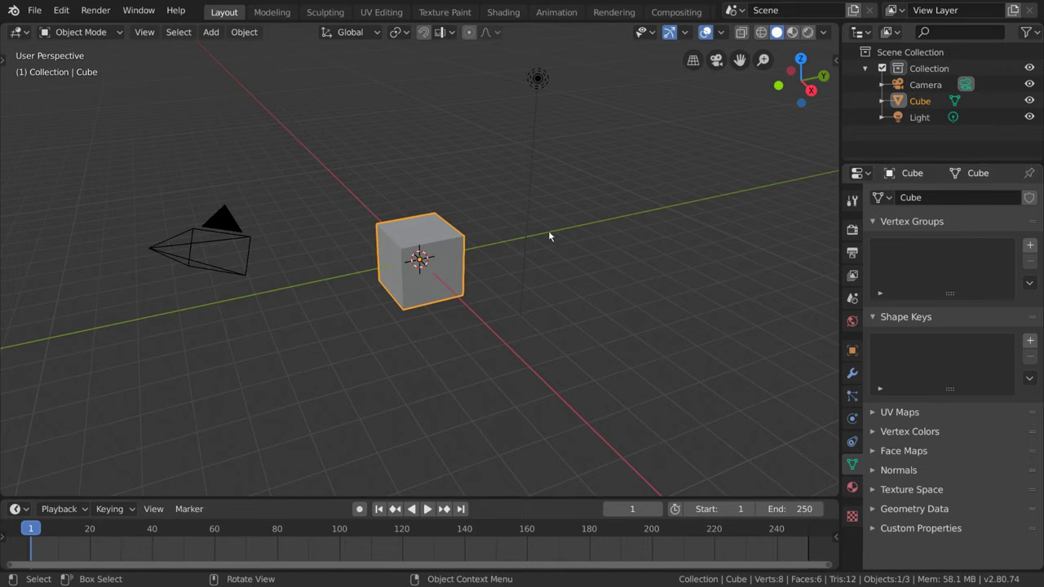
# Look at the modes available for the cube in the Modeling workspace, and return to the Layout workspace
pyautogui.click(281, 14)
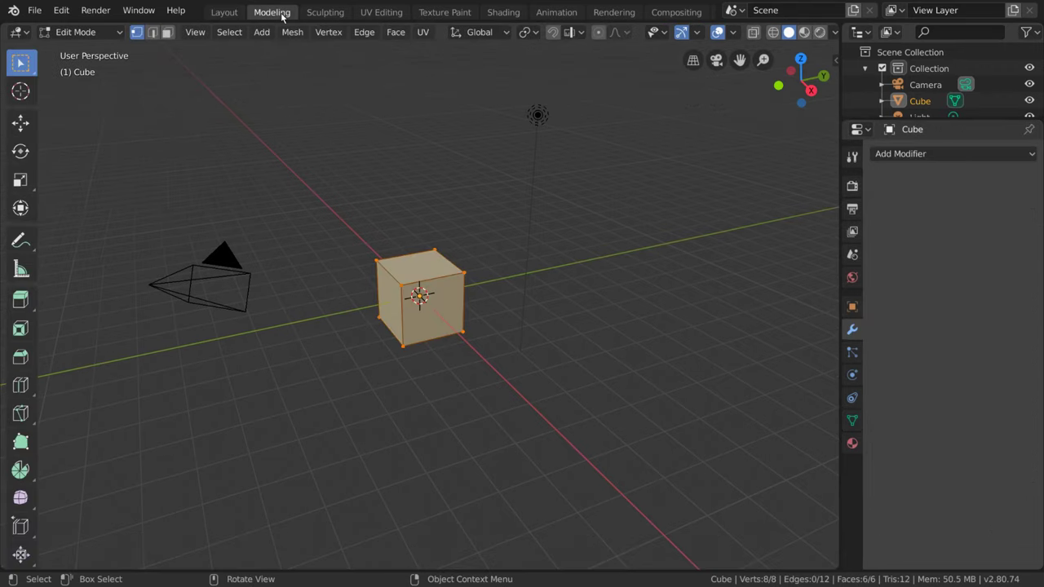
pyautogui.click(111, 34)
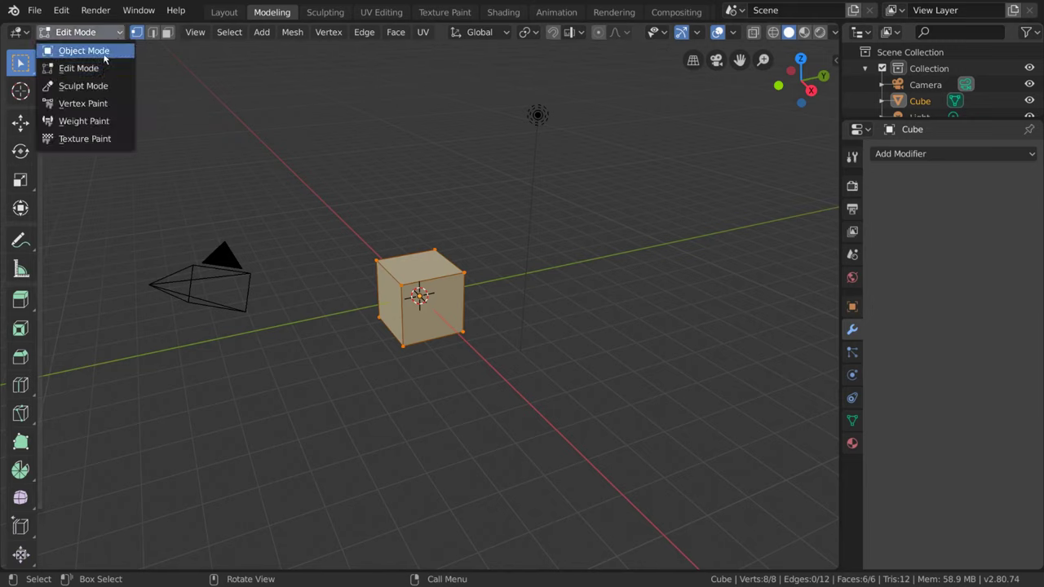
pyautogui.click(228, 12)
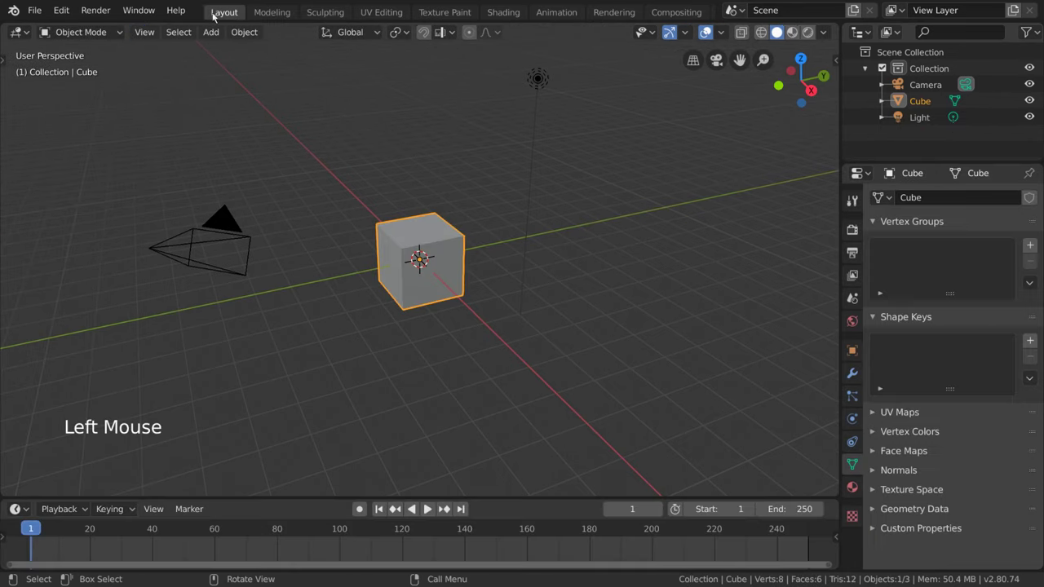
# Toggle the cube between Edit Mode and Object Mode, and bring it up in Edit Mode in the Modeling workspace
pyautogui.click(107, 33)
pyautogui.click(101, 70)
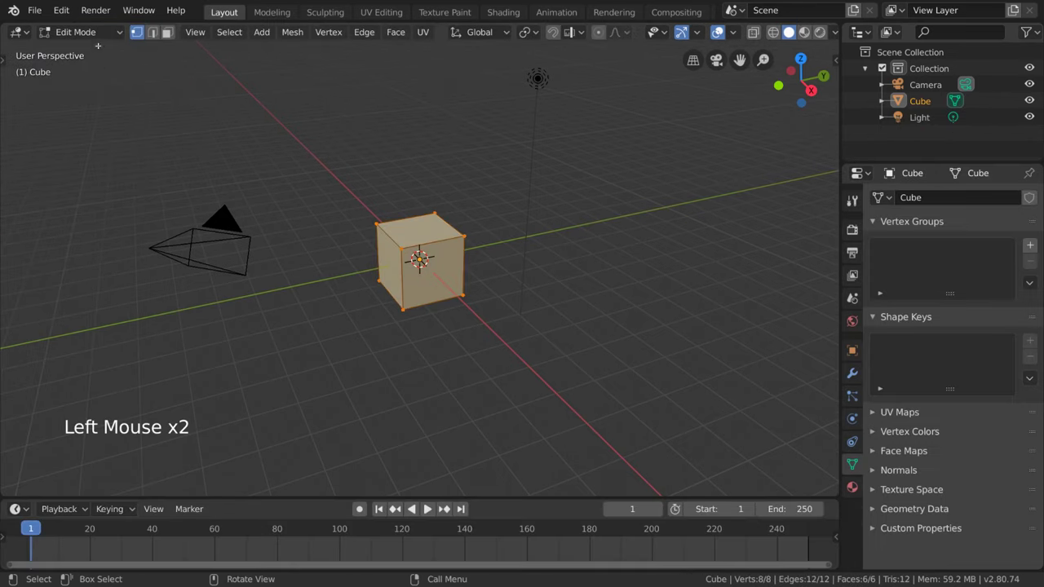
pyautogui.press('Tab')
pyautogui.press('Tab')
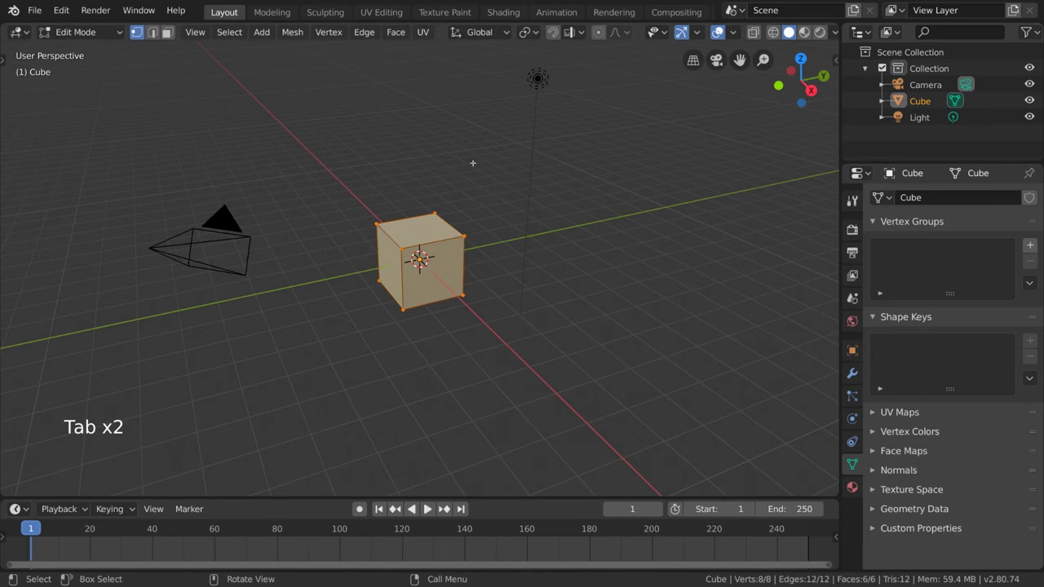
pyautogui.press('Tab')
pyautogui.click(272, 12)
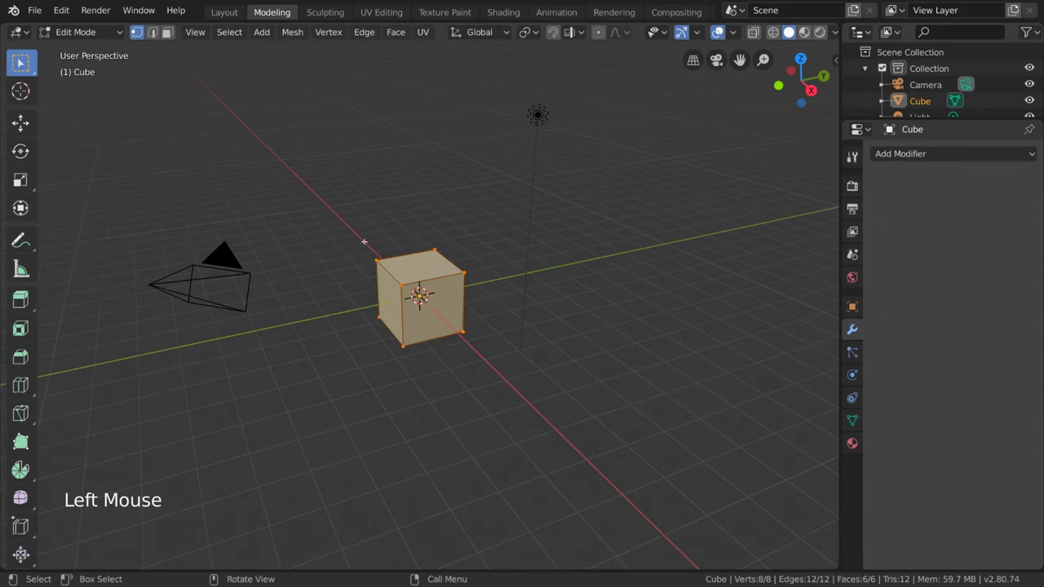
# Select the cube's four top vertices and move them upward and along positive Y to slant the shape
pyautogui.click(372, 268)
pyautogui.keyDown('shift'); pyautogui.click(401, 285); pyautogui.keyUp('shift')
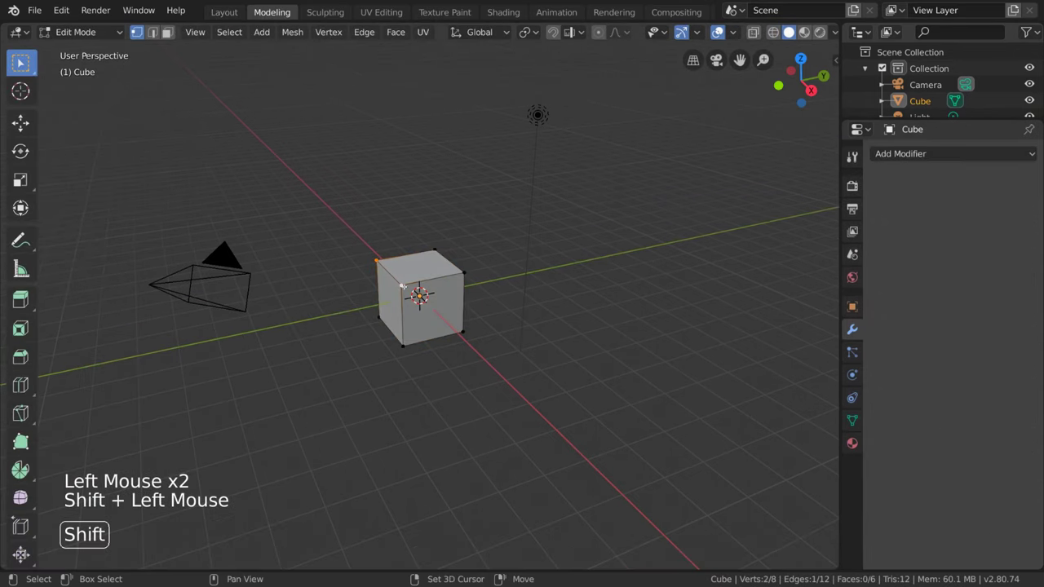
pyautogui.keyDown('shift'); pyautogui.click(475, 274); pyautogui.keyUp('shift')
pyautogui.keyDown('shift'); pyautogui.click(448, 253); pyautogui.keyUp('shift')
pyautogui.press('g')
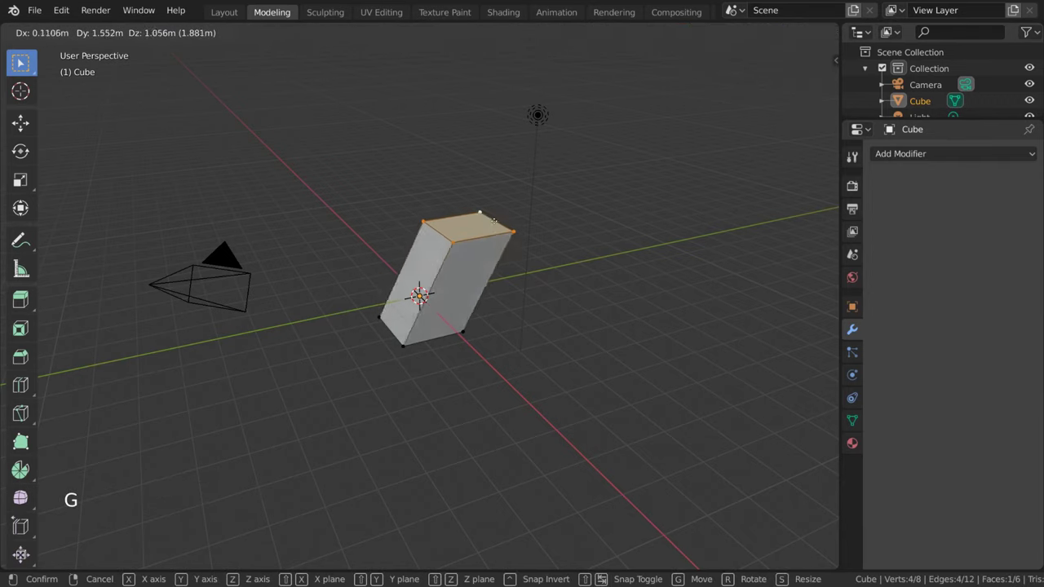
pyautogui.click(511, 235)
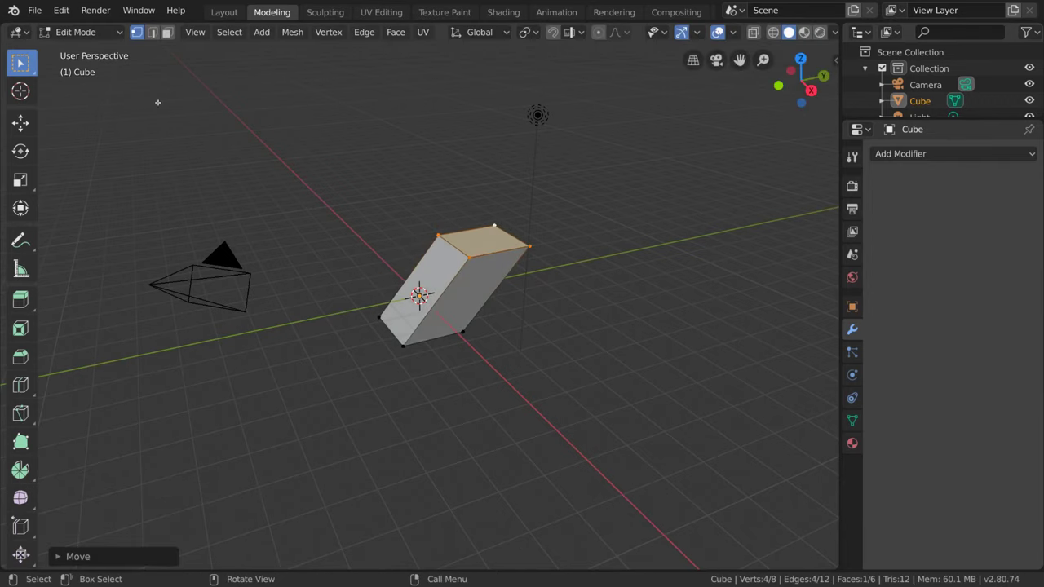
# Switch the slanted shape to Object Mode and try moving it as a whole object
pyautogui.click(78, 32)
pyautogui.click(82, 49)
pyautogui.press('g')
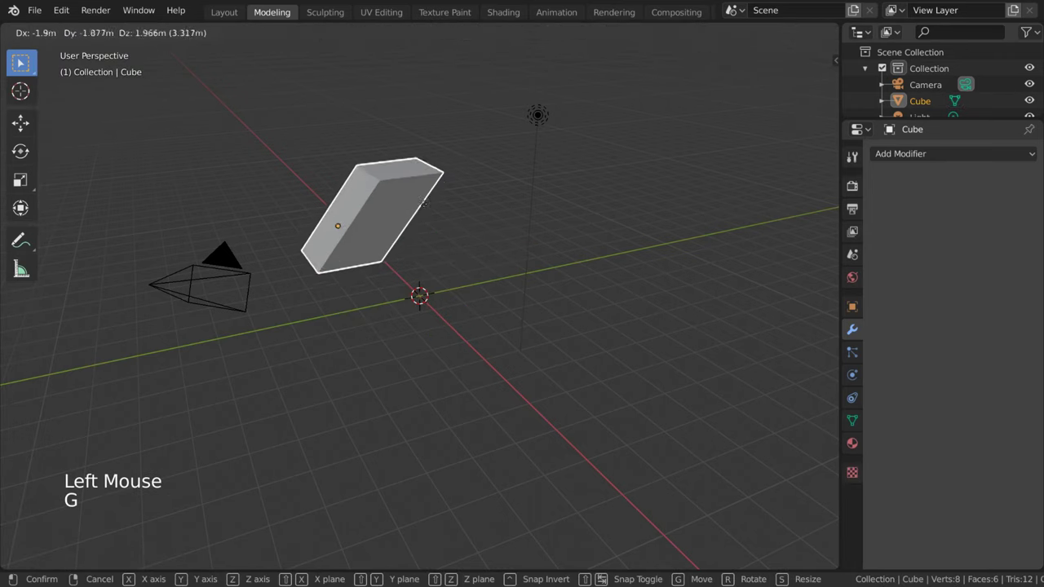
pyautogui.click(530, 256)
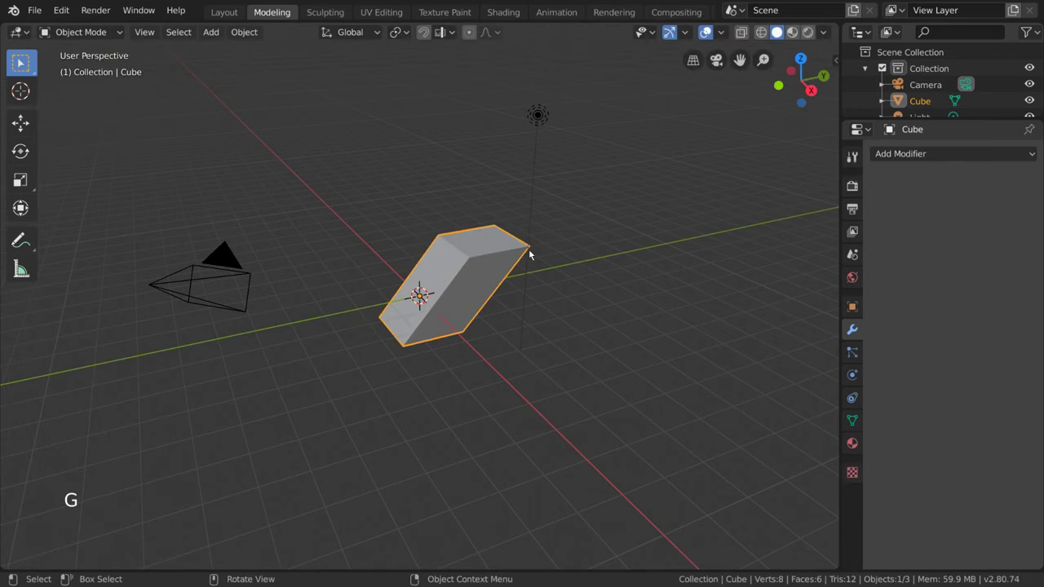
# Undo the move of the top vertices and return the cube to Edit Mode
pyautogui.press('ctrl')
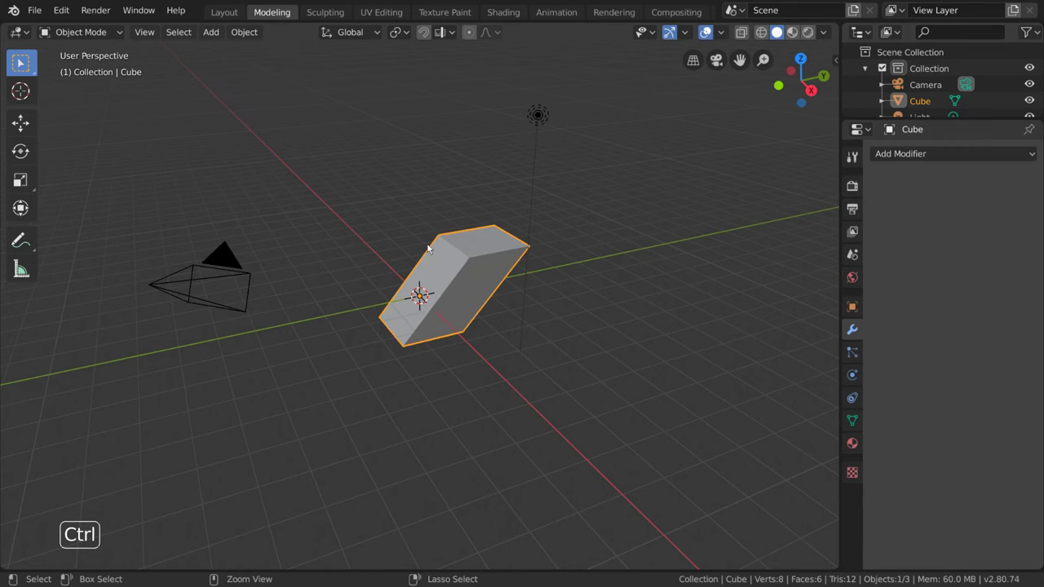
pyautogui.hotkey('ctrl', 'z')
pyautogui.hotkey('ctrl', 'z')
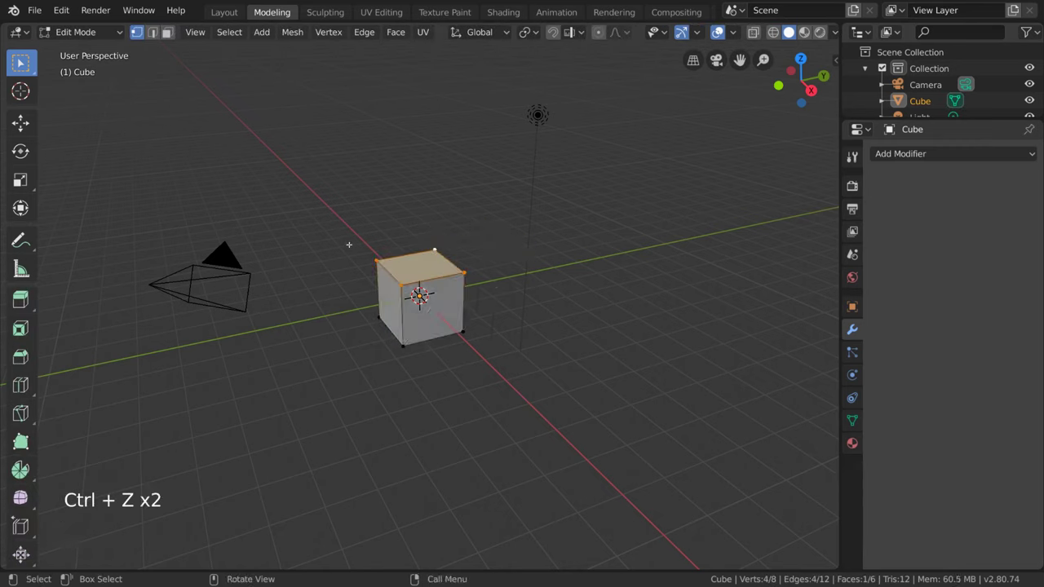
pyautogui.press('Tab')
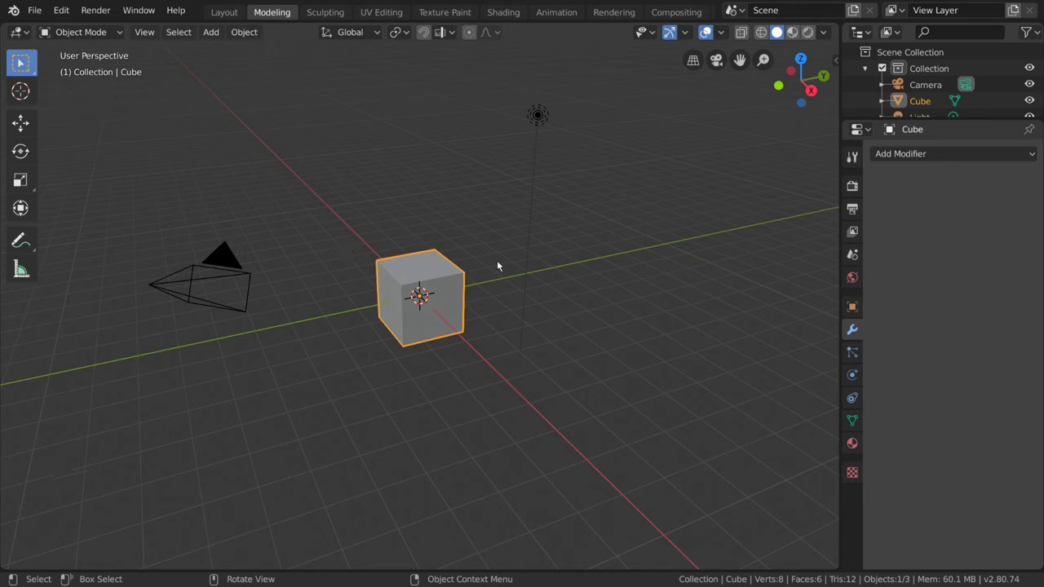
pyautogui.hotkey('ctrl', 'z')
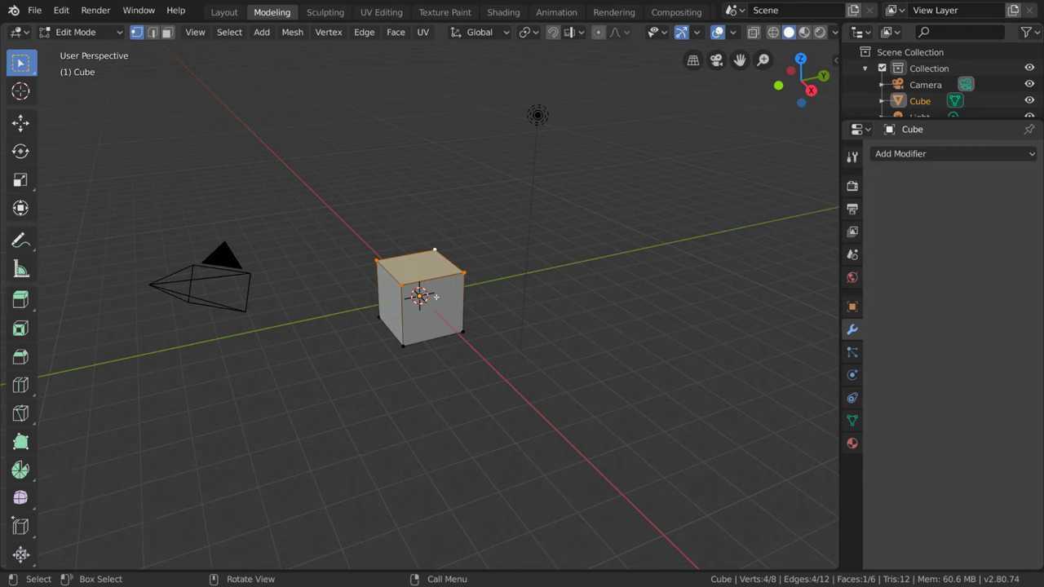
# Move the cube's rear top vertex upward and its front top vertex downward to distort the top face
pyautogui.click(433, 248)
pyautogui.press('g')
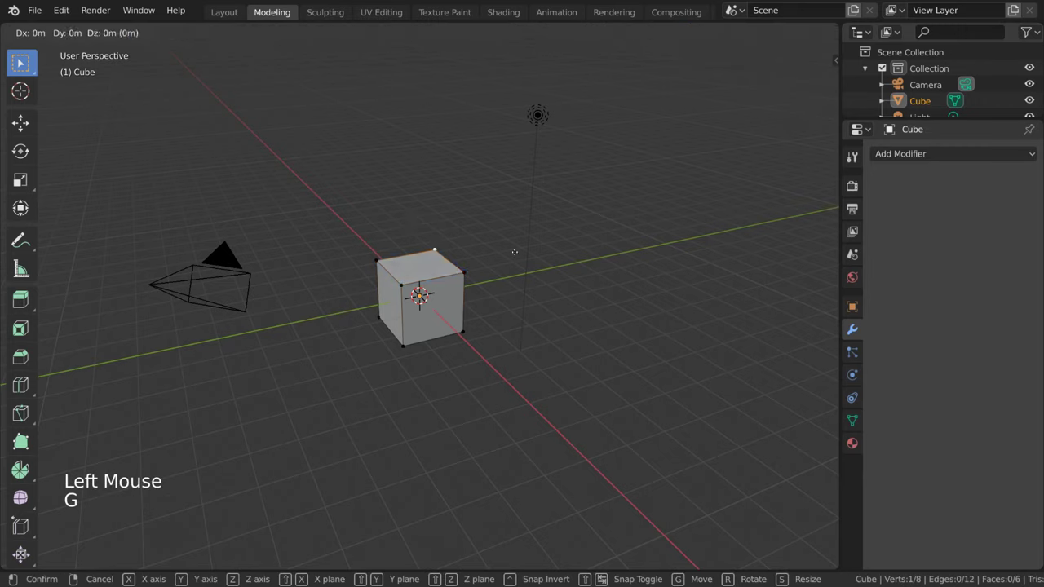
pyautogui.click(524, 207)
pyautogui.click(388, 286)
pyautogui.press('g')
pyautogui.click(373, 324)
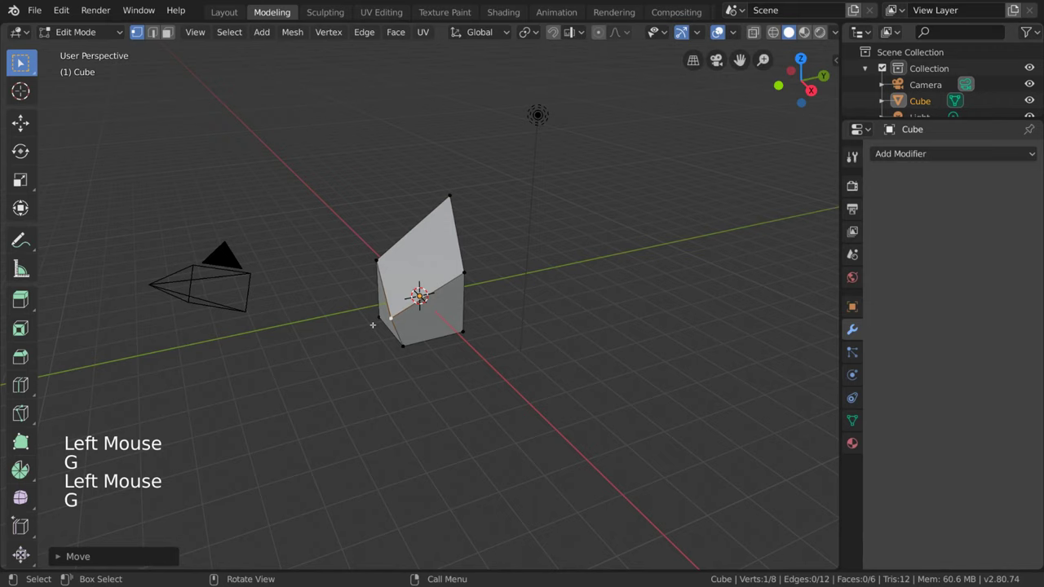
# Pull the three visible bottom vertices of the mesh outward one at a time
pyautogui.click(373, 324)
pyautogui.press('g')
pyautogui.click(343, 345)
pyautogui.click(466, 330)
pyautogui.press('g')
pyautogui.click(501, 376)
pyautogui.click(406, 349)
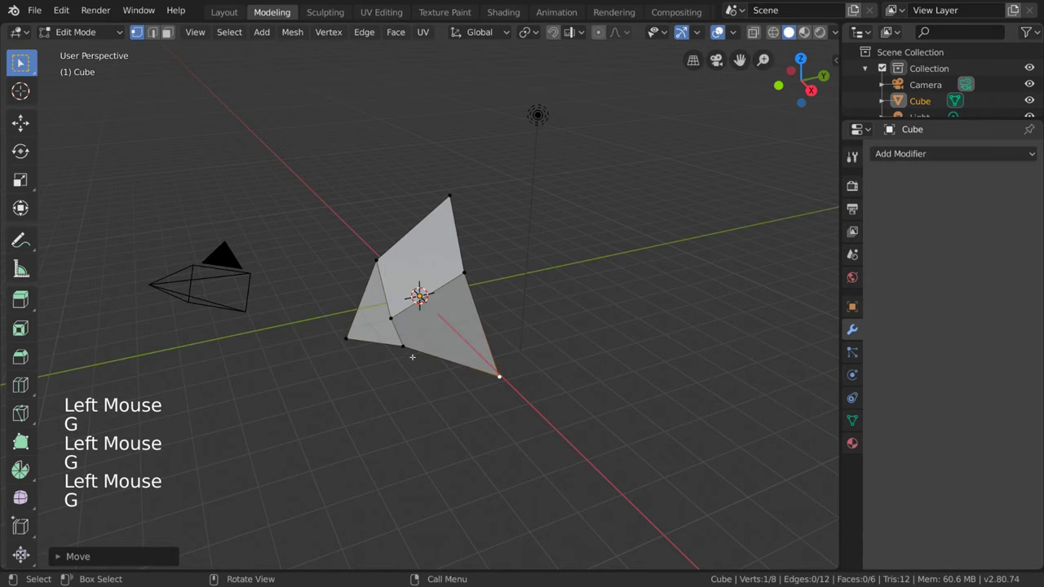
pyautogui.press('g')
pyautogui.click(412, 392)
# Add the top vertex nearest positive Y to the bottom vertex selection, then move and rotate the two vertices together
pyautogui.keyDown('shift'); pyautogui.click(464, 273); pyautogui.keyUp('shift')
pyautogui.press('g')
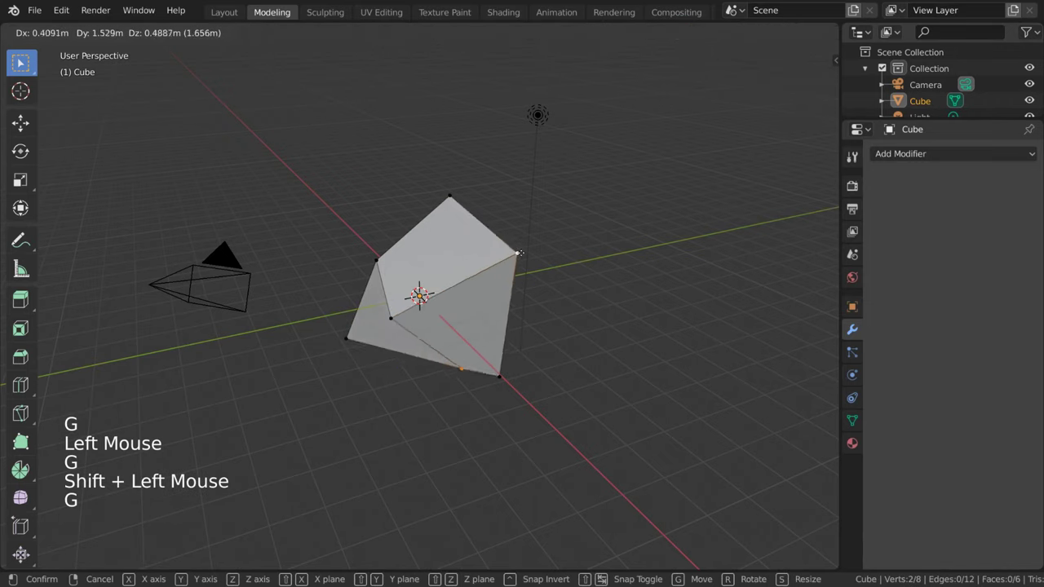
pyautogui.click(527, 271)
pyautogui.press('r')
pyautogui.click(581, 303)
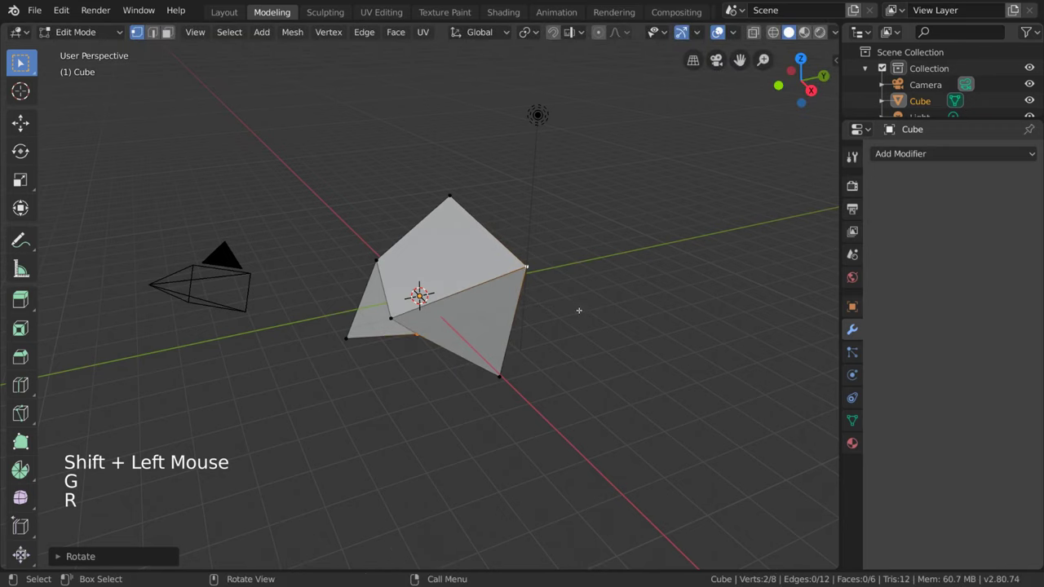
# Switch to Object Mode and rotate the whole distorted mesh freely twice with trackball rotation
pyautogui.press('Tab')
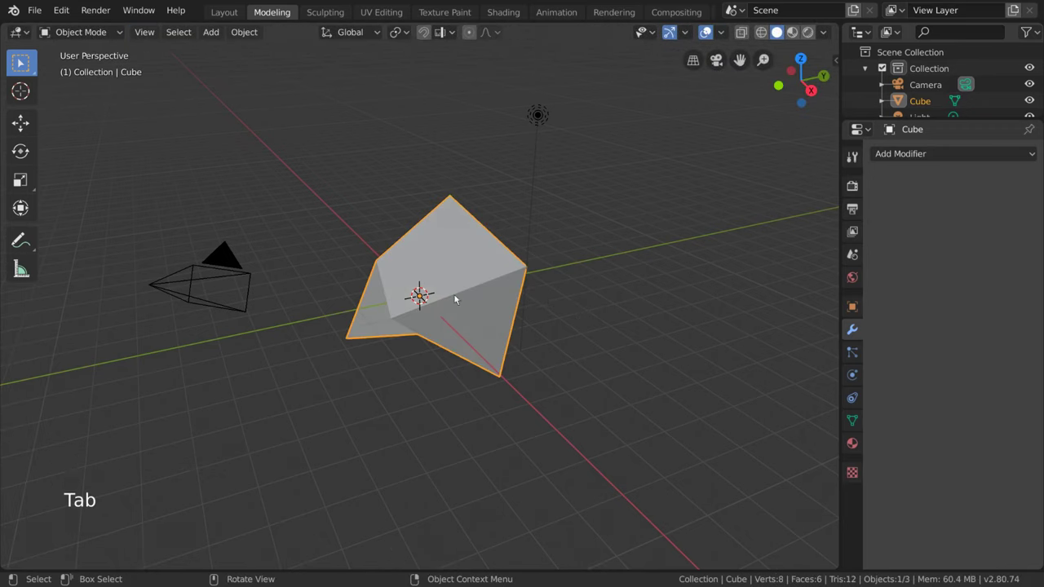
pyautogui.press('r')
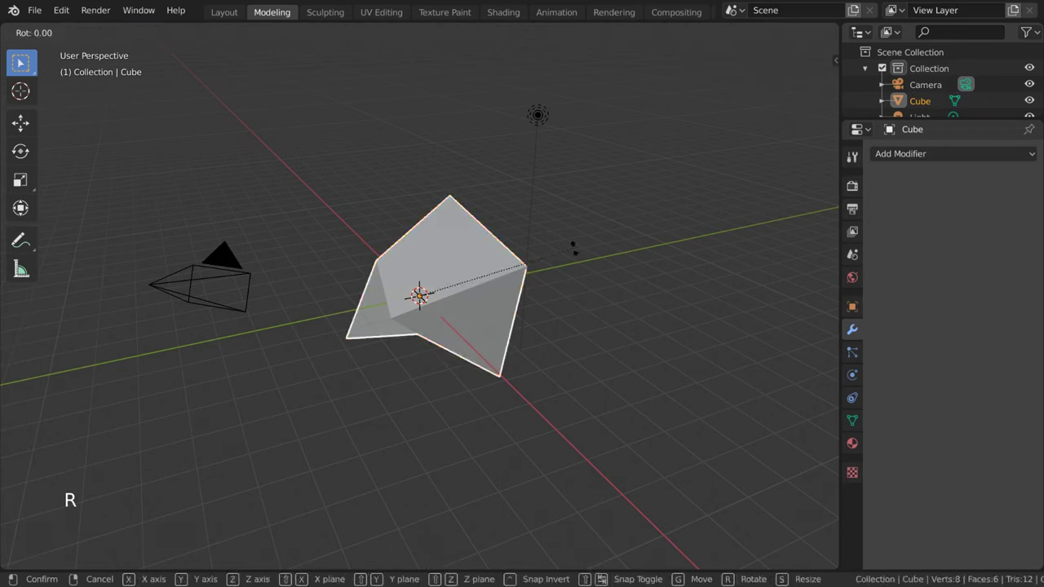
pyautogui.press('r')
pyautogui.click(570, 211)
pyautogui.press('r')
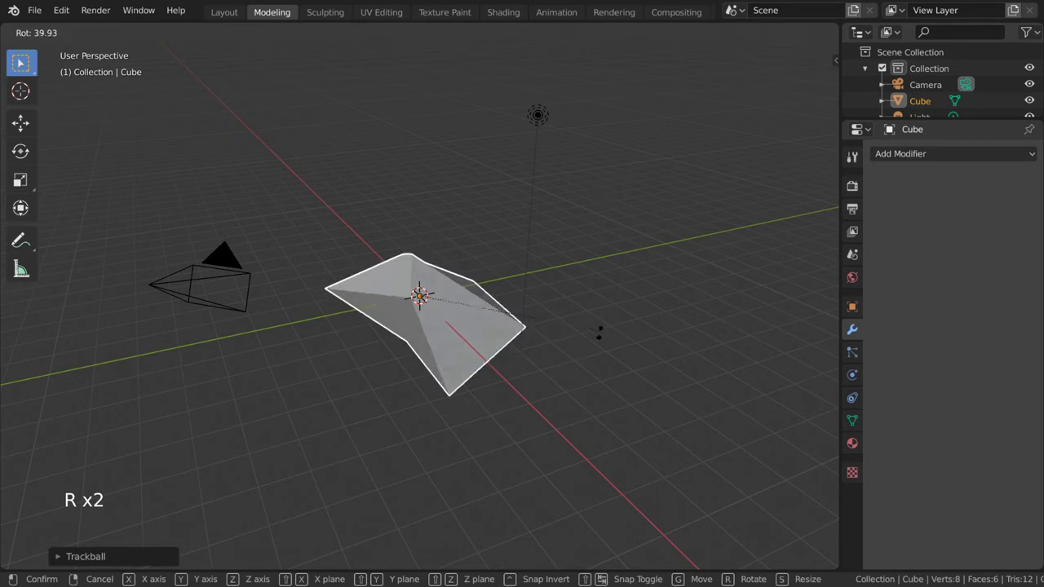
pyautogui.press('r')
pyautogui.click(550, 309)
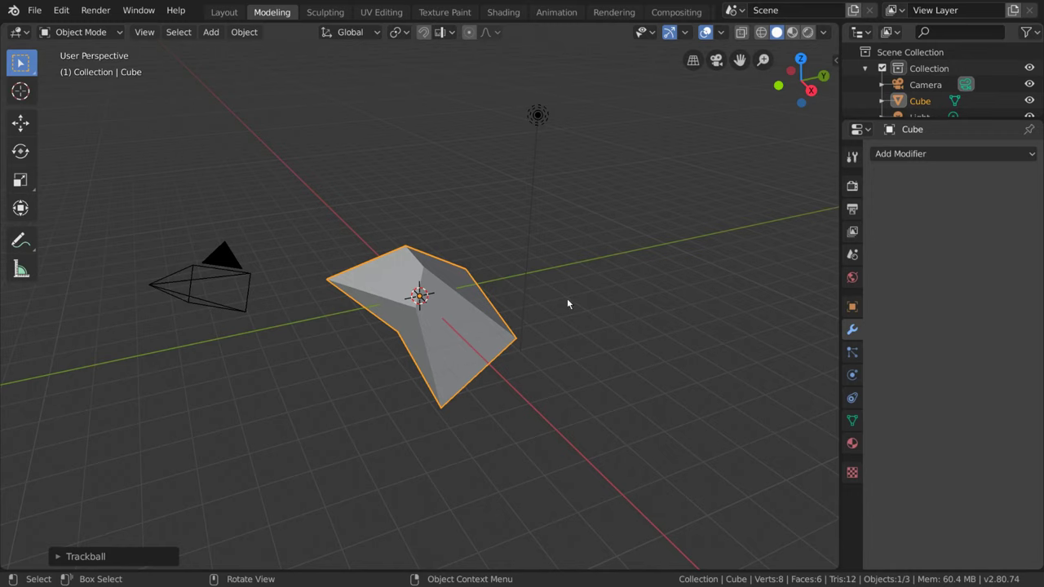
# Undo all the rotations, vertex edits and selections until the original cube is back in Object Mode
pyautogui.hotkey('ctrl', 'z')
pyautogui.hotkey('ctrl', 'z')
pyautogui.hotkey('ctrl', 'z')
pyautogui.hotkey('ctrl', 'z')
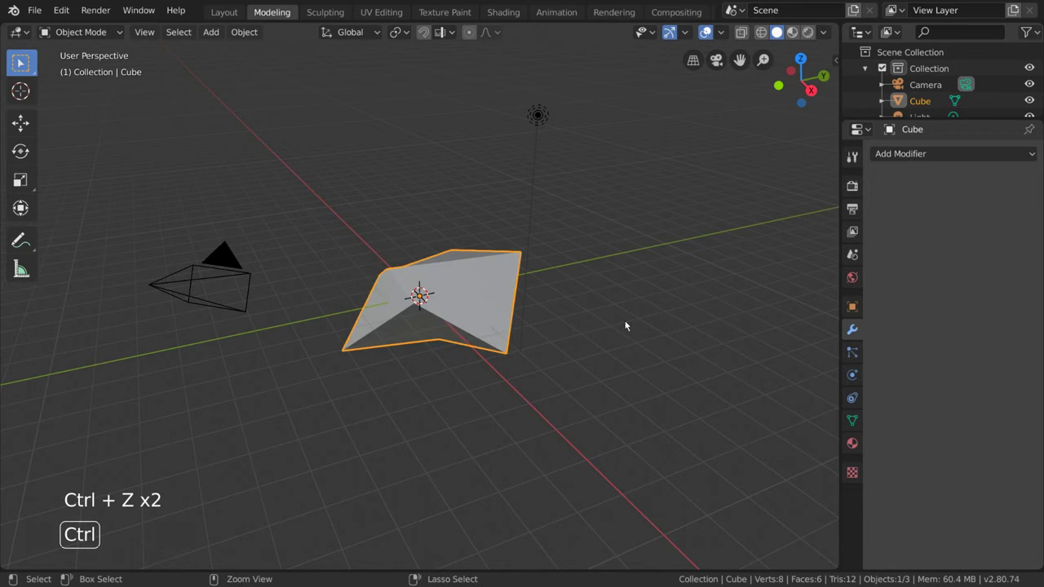
pyautogui.hotkey('ctrl', 'z')
pyautogui.hotkey('ctrl', 'z')
pyautogui.hotkey('ctrl', 'z')
pyautogui.hotkey('ctrl', 'z')
pyautogui.hotkey('ctrl', 'z')
pyautogui.hotkey('ctrl', 'z')
pyautogui.hotkey('ctrl', 'z')
pyautogui.hotkey('ctrl', 'z')
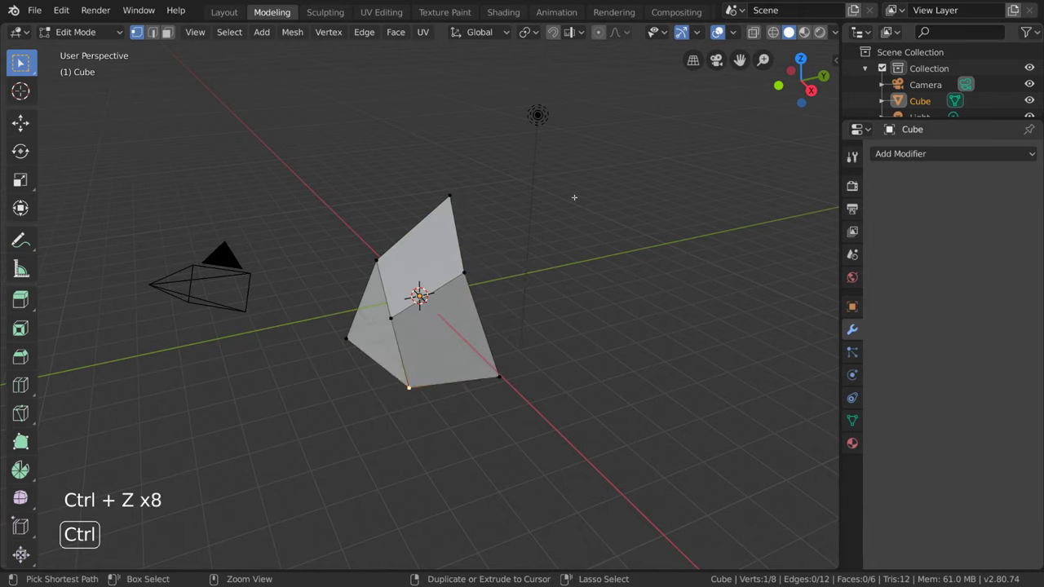
pyautogui.hotkey('ctrl', 'z')
pyautogui.hotkey('ctrl', 'z')
pyautogui.hotkey('ctrl', 'z')
pyautogui.hotkey('ctrl', 'z')
pyautogui.hotkey('ctrl', 'z')
pyautogui.hotkey('ctrl', 'z')
pyautogui.hotkey('ctrl', 'z')
pyautogui.hotkey('ctrl', 'z')
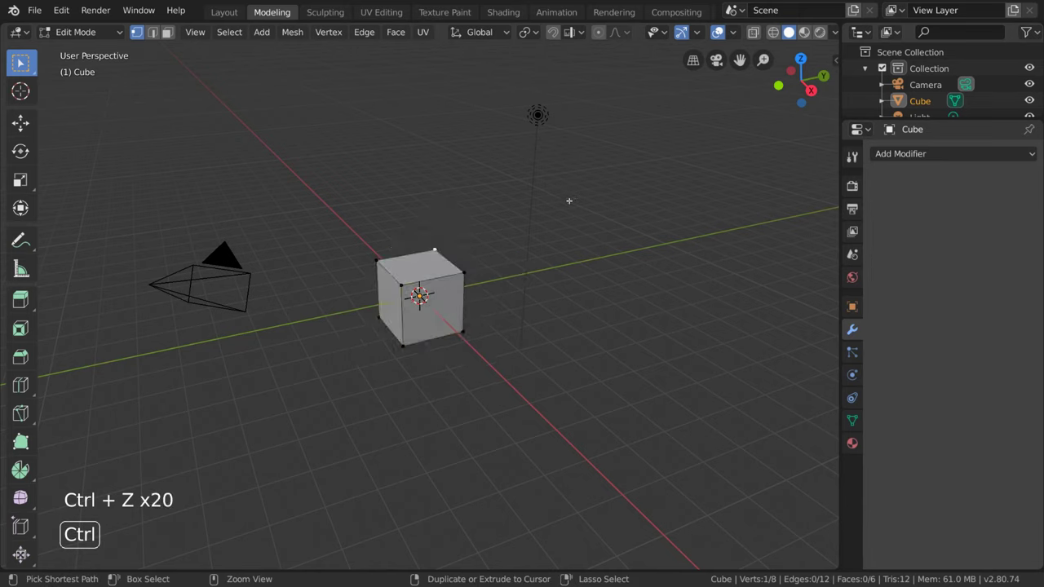
pyautogui.hotkey('ctrl', 'z')
pyautogui.hotkey('ctrl', 'z')
pyautogui.hotkey('ctrl', 'z')
pyautogui.hotkey('ctrl', 'z')
pyautogui.hotkey('ctrl', 'z')
pyautogui.hotkey('ctrl', 'z')
pyautogui.hotkey('ctrl', 'z')
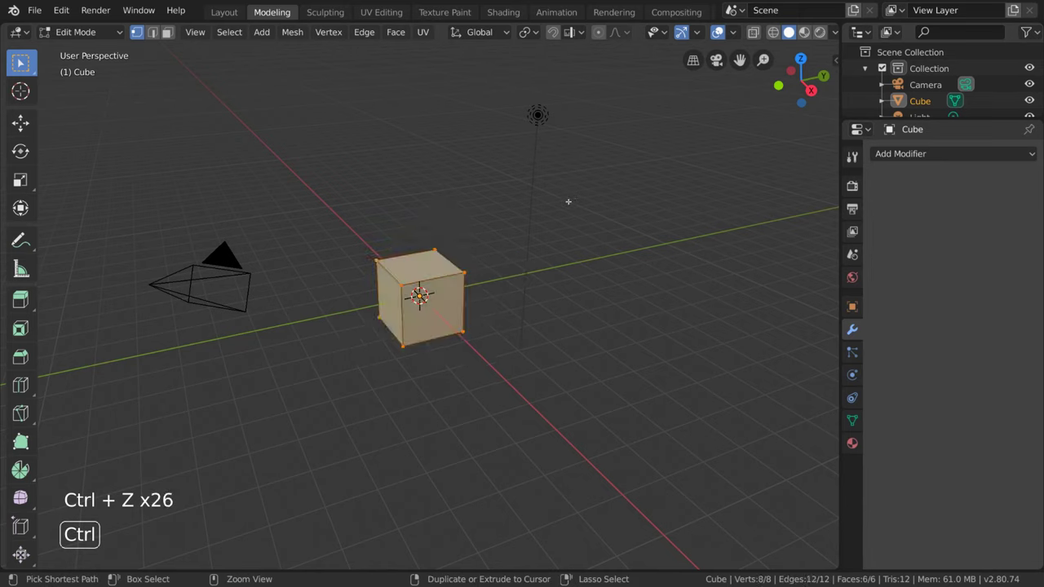
pyautogui.hotkey('ctrl', 'z')
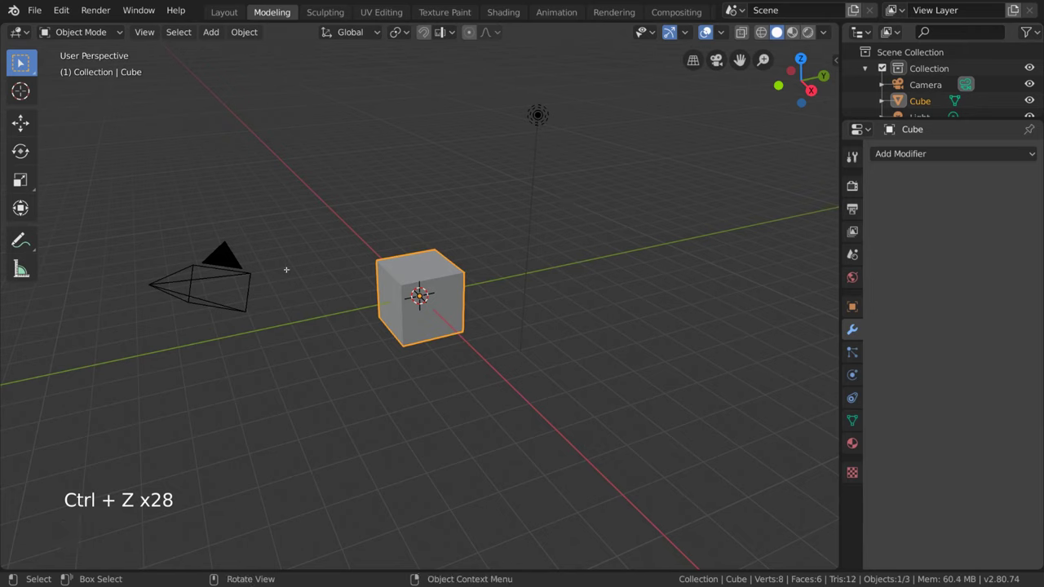
# Select the camera and check which modes are available for it
pyautogui.click(236, 266)
pyautogui.click(80, 32)
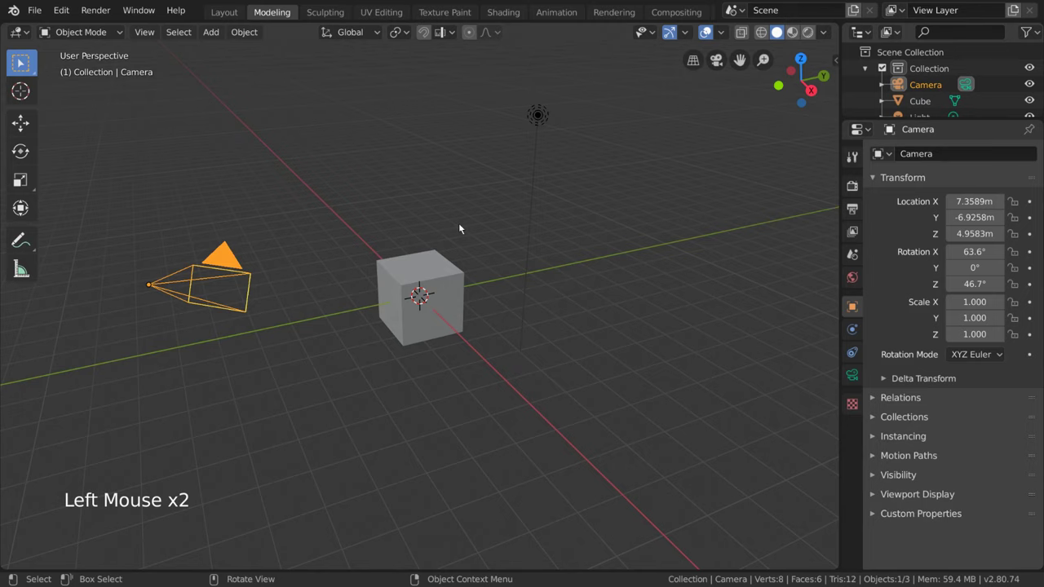
# Add an armature and move it above the cube, to about X -1.6 m, Y 0.23 m, Z 3.11 m
pyautogui.hotkey('shift', 'a')
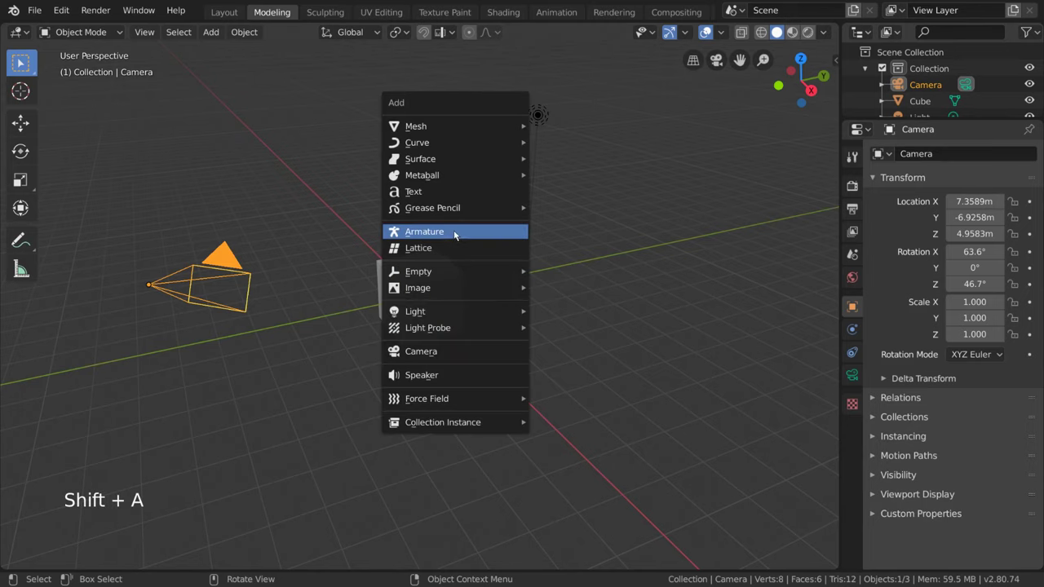
pyautogui.click(455, 232)
pyautogui.press('g')
pyautogui.click(454, 147)
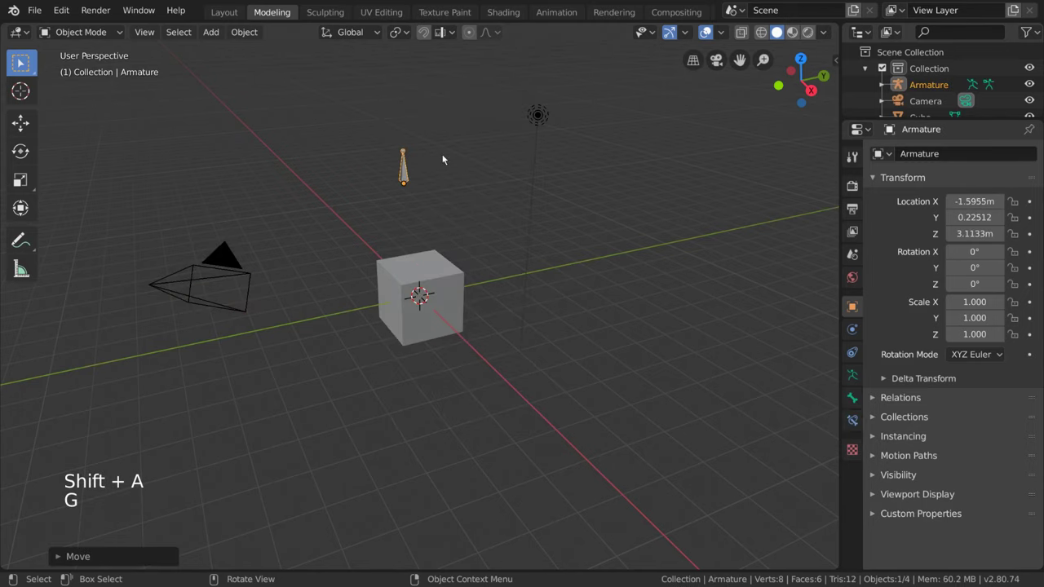
# In Edit Mode, move the tip of the armature's bone sideways and extrude two more bones in a chain from it
pyautogui.press('Tab')
pyautogui.click(403, 151)
pyautogui.press('g')
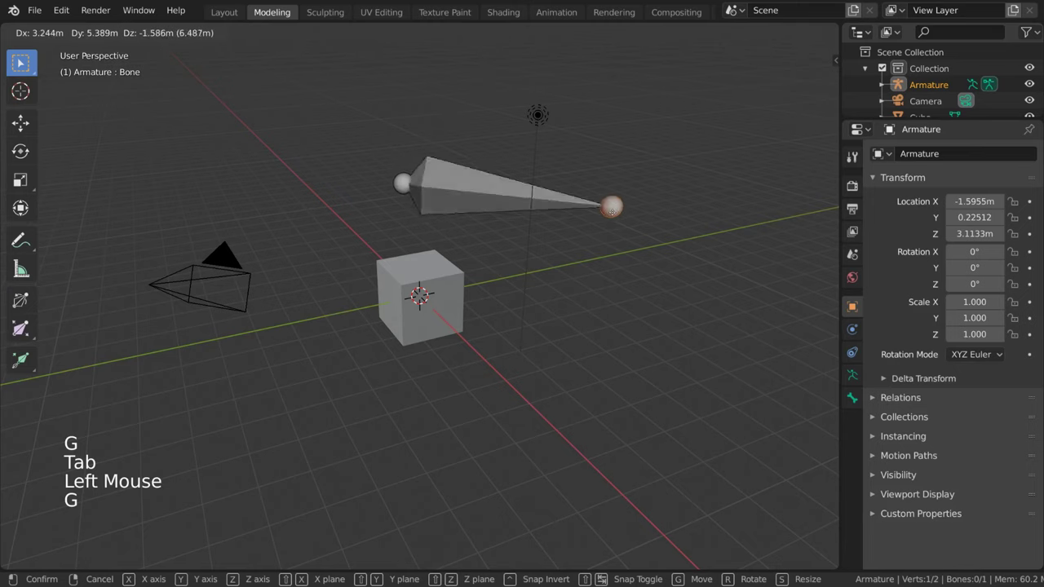
pyautogui.click(464, 167)
pyautogui.press('e')
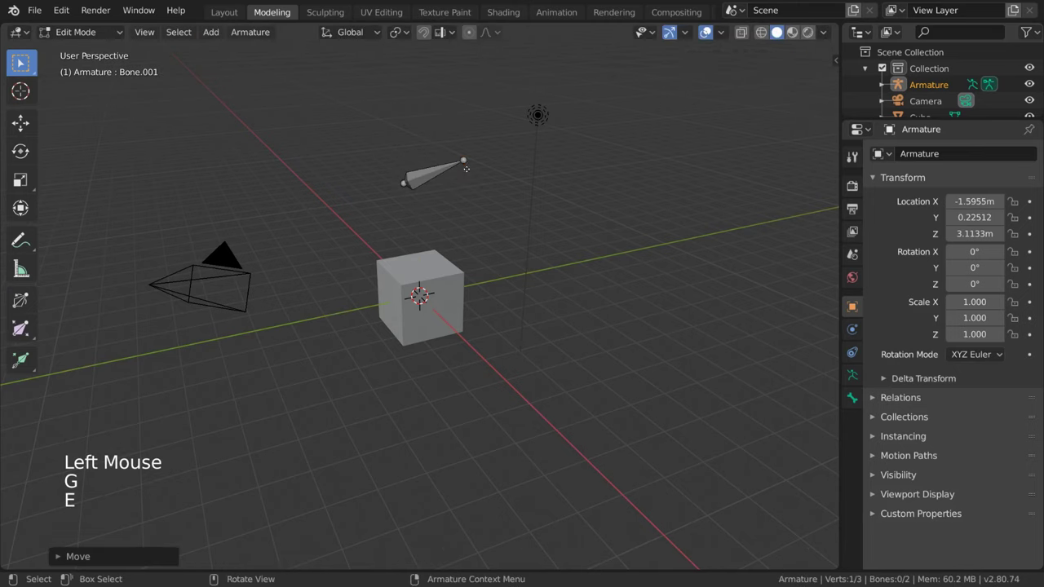
pyautogui.click(568, 238)
pyautogui.press('e')
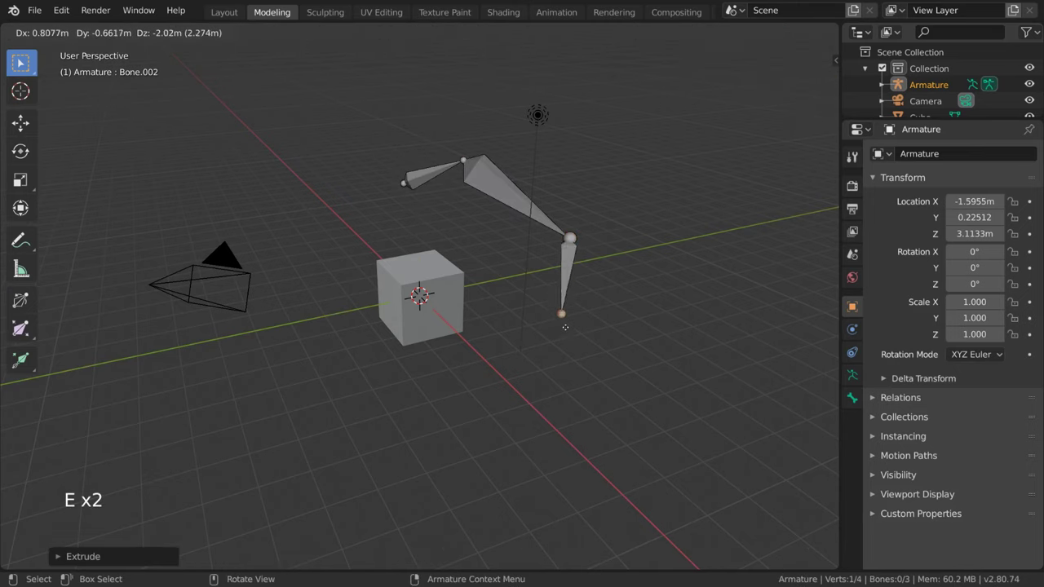
pyautogui.click(570, 368)
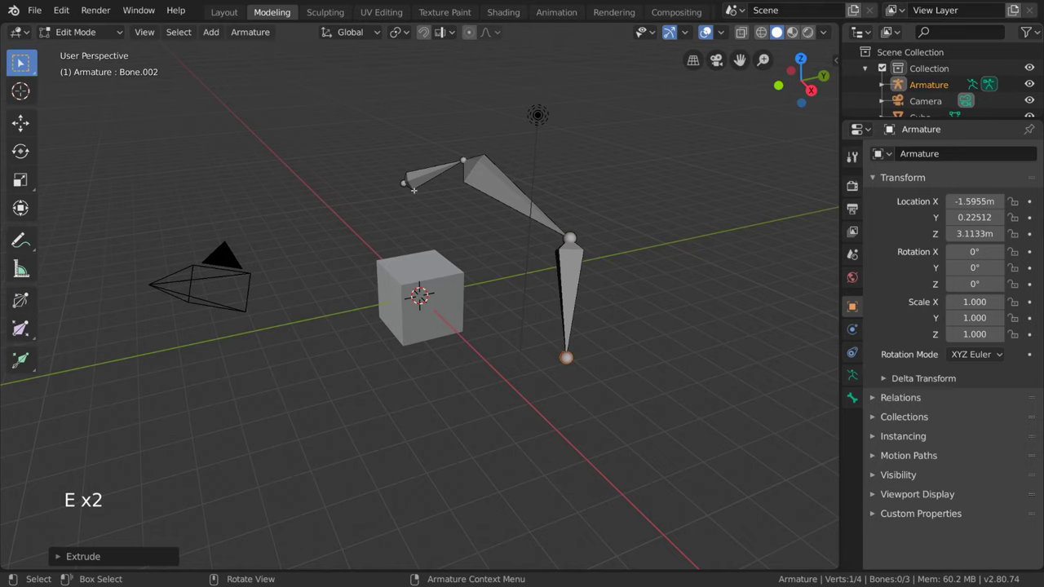
# Return to Object Mode and try rotating the whole three-bone armature
pyautogui.press('Tab')
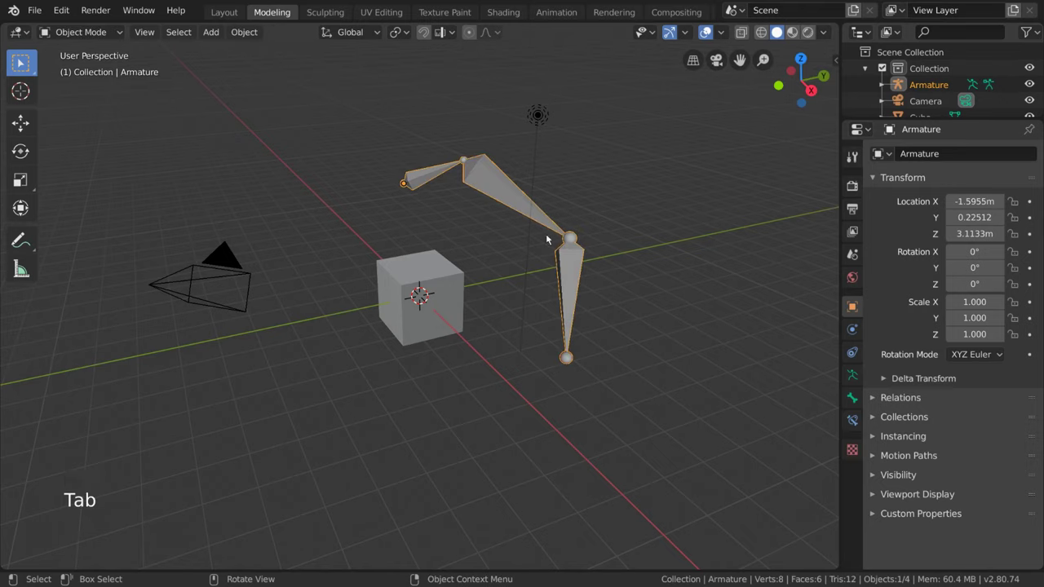
pyautogui.press('r')
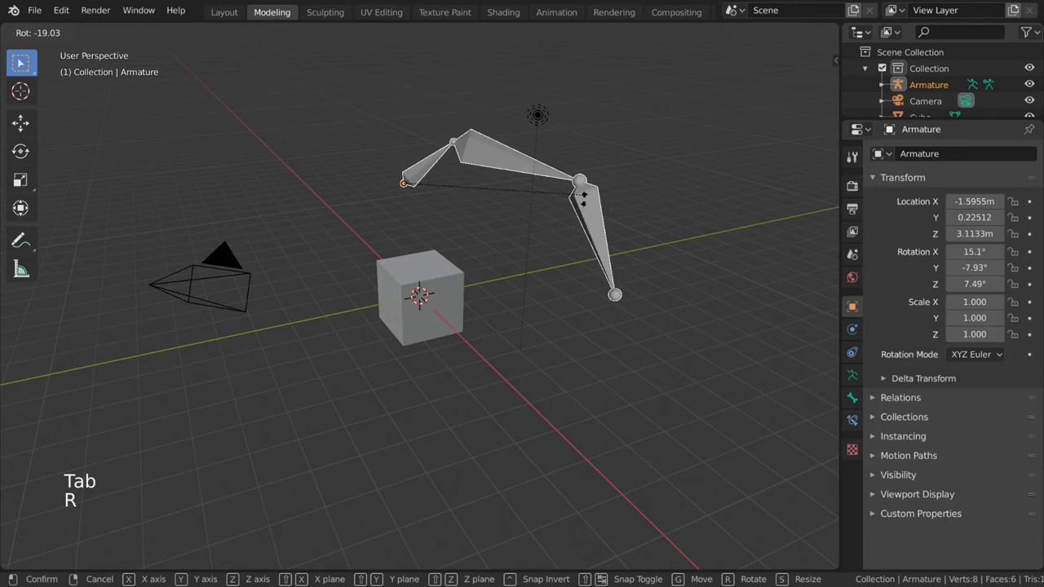
pyautogui.rightClick(571, 226)
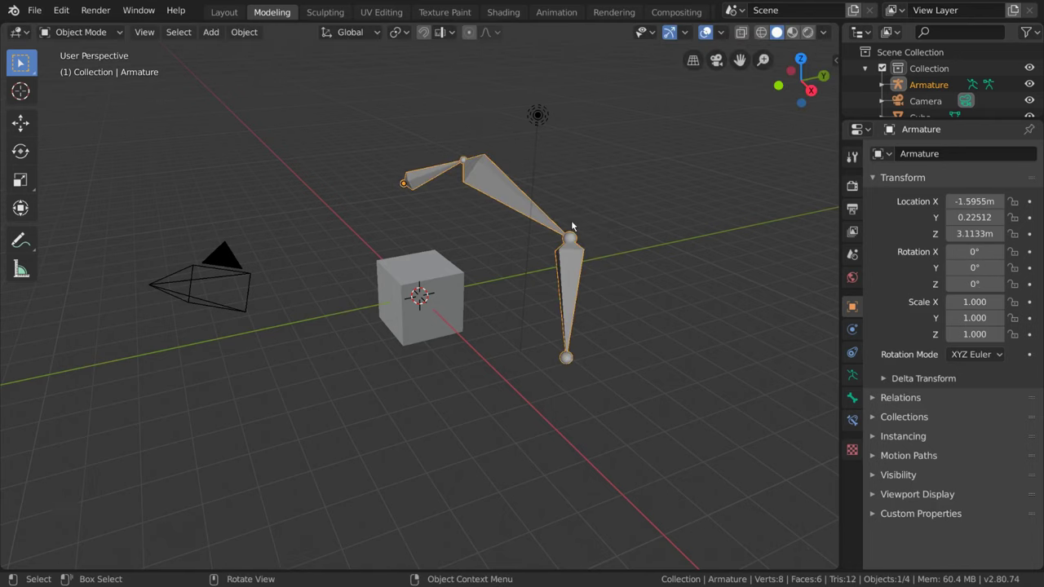
# Undo the armature's bone edits and its creation until only the original cube, camera and light remain
pyautogui.hotkey('ctrl', 'z')
pyautogui.hotkey('ctrl', 'z')
pyautogui.hotkey('ctrl', 'z')
pyautogui.hotkey('ctrl', 'z')
# Duplicate the cube, place the copy beside the original, and open both cubes together in Edit Mode
pyautogui.hotkey('shift', 'd')
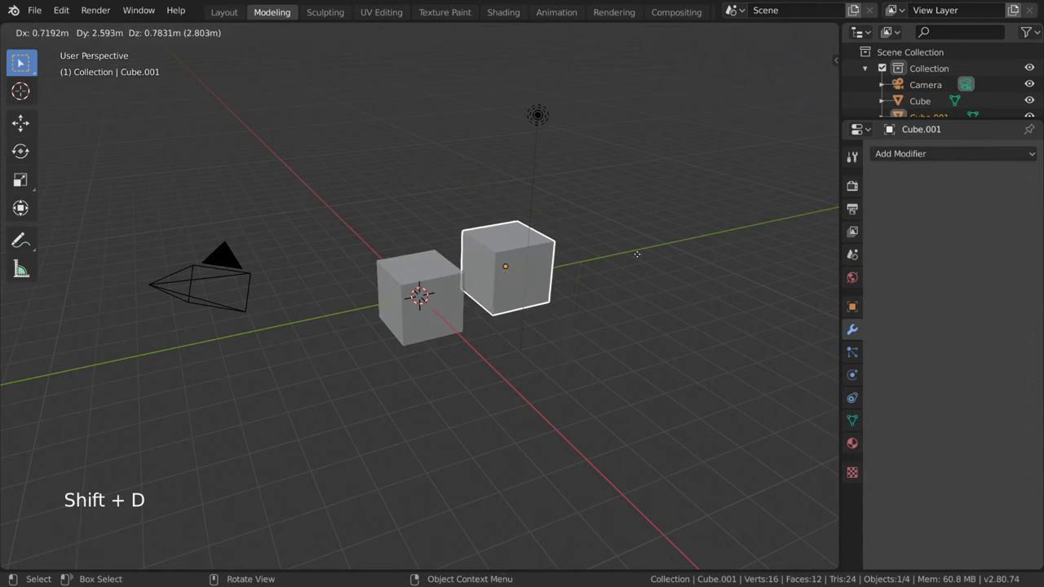
pyautogui.click(597, 263)
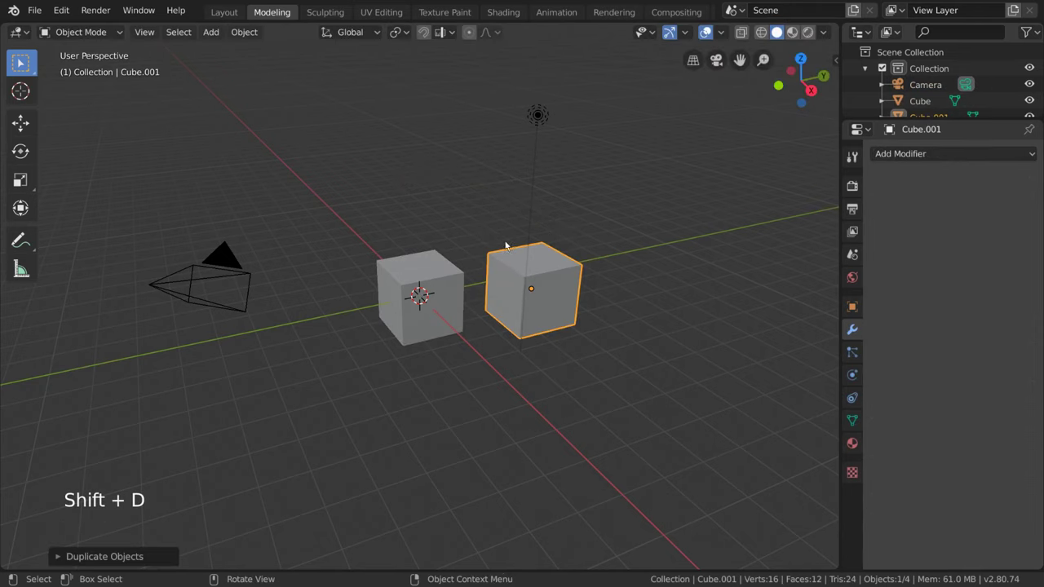
pyautogui.click(423, 281)
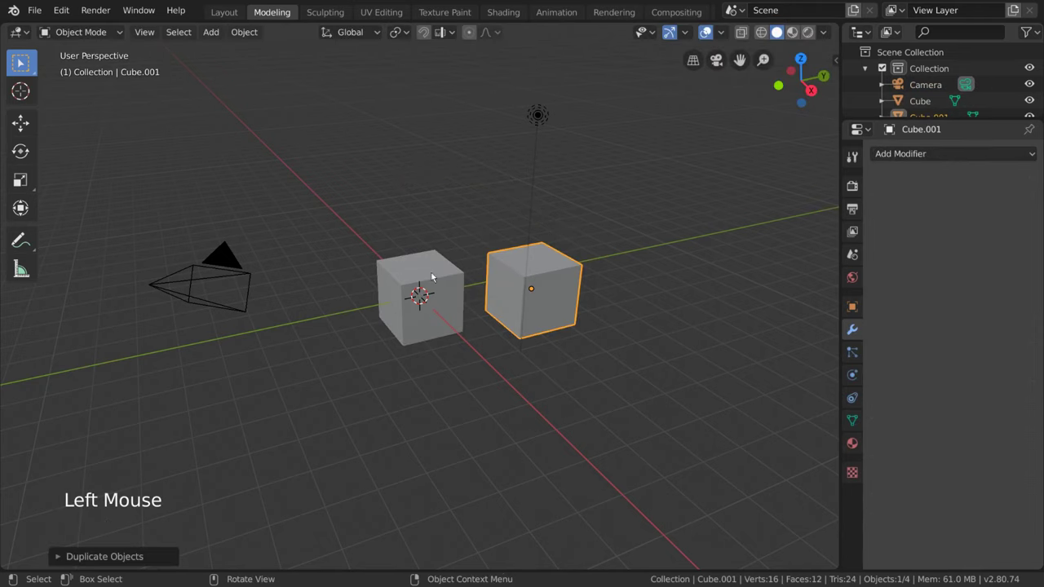
pyautogui.keyDown('shift'); pyautogui.click(546, 271); pyautogui.keyUp('shift')
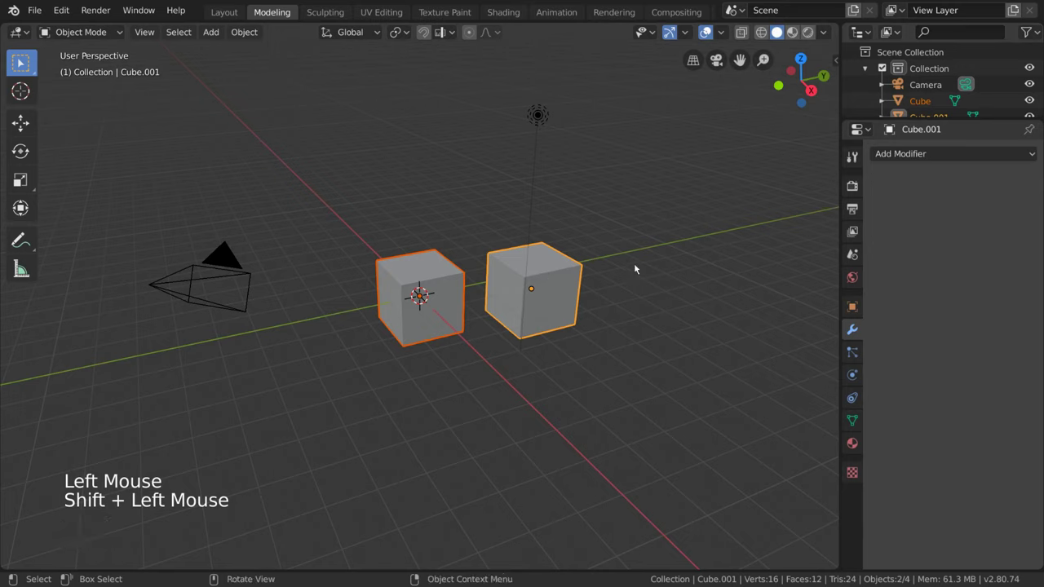
pyautogui.click(79, 32)
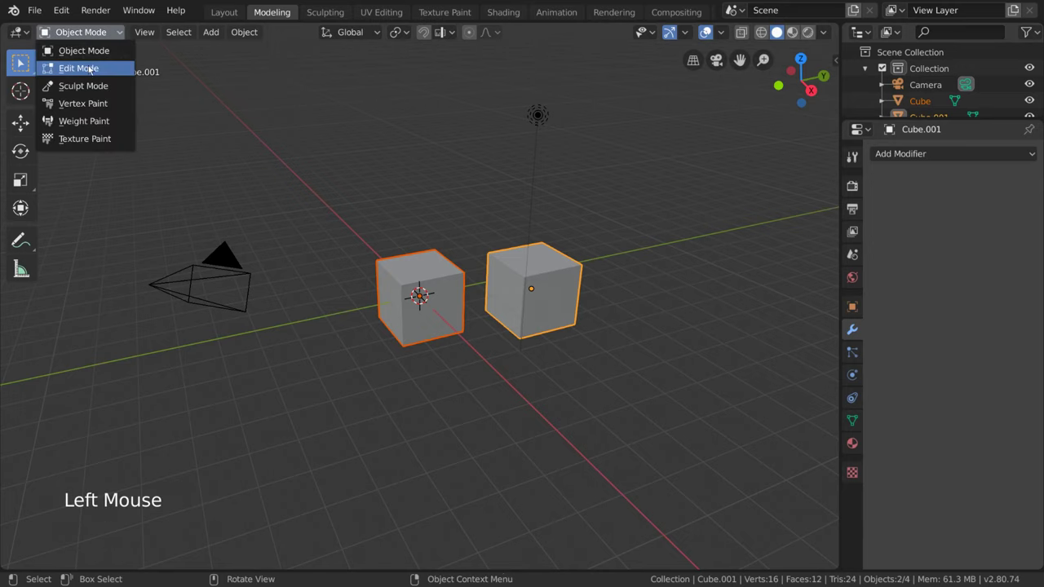
pyautogui.click(86, 68)
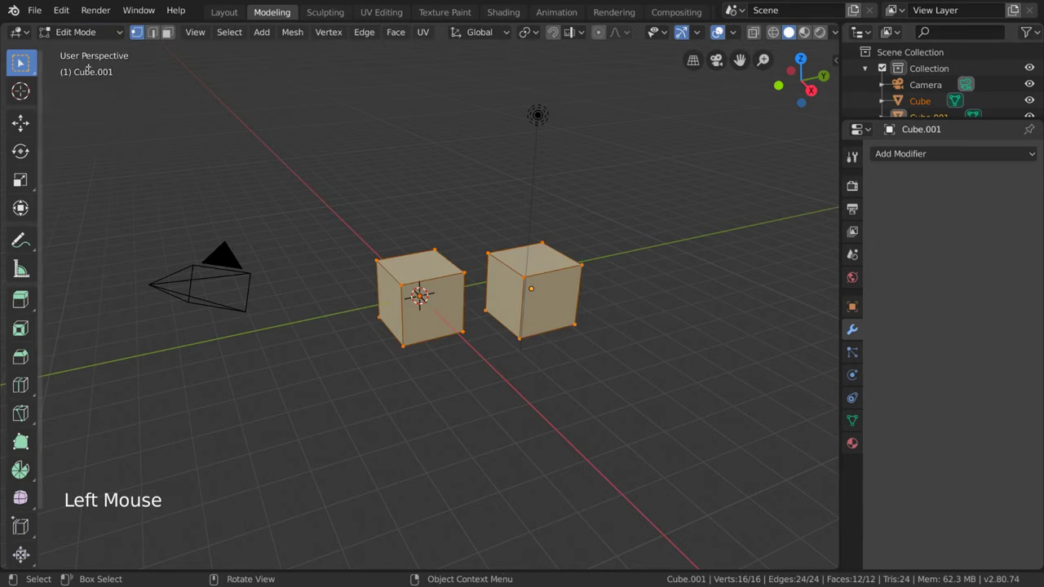
# Select one top vertex on each cube, on the sides facing each other, and try moving them together
pyautogui.click(435, 254)
pyautogui.keyDown('shift'); pyautogui.click(488, 252); pyautogui.keyUp('shift')
pyautogui.press('g')
pyautogui.rightClick(503, 252)
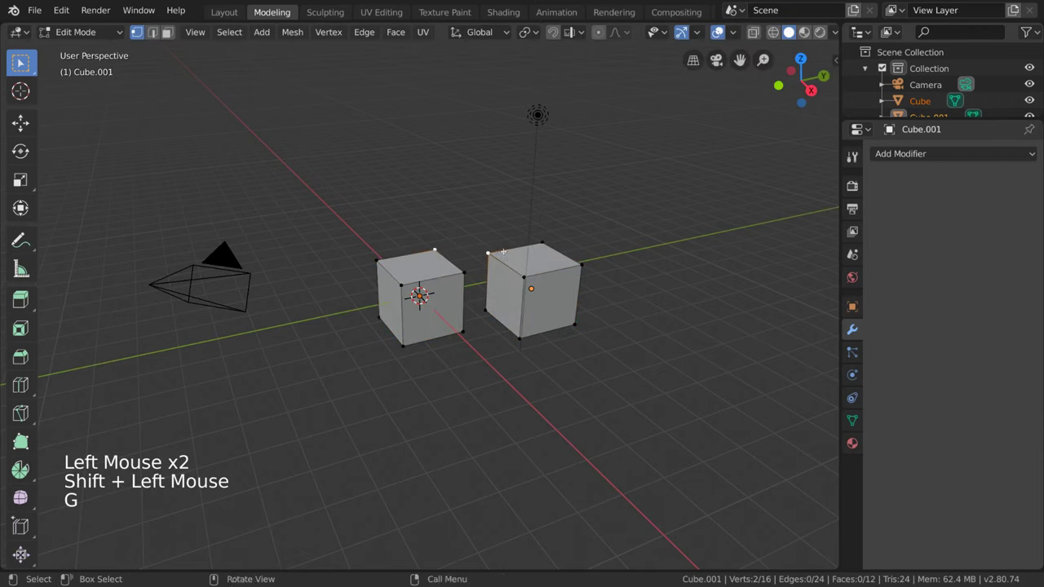
# Add the remaining vertices of the duplicate cube's front face to the selection and try moving vertices of both cubes at once
pyautogui.keyDown('shift'); pyautogui.click(520, 338); pyautogui.keyUp('shift')
pyautogui.press('g')
pyautogui.rightClick(547, 345)
pyautogui.keyDown('shift'); pyautogui.click(576, 327); pyautogui.keyUp('shift')
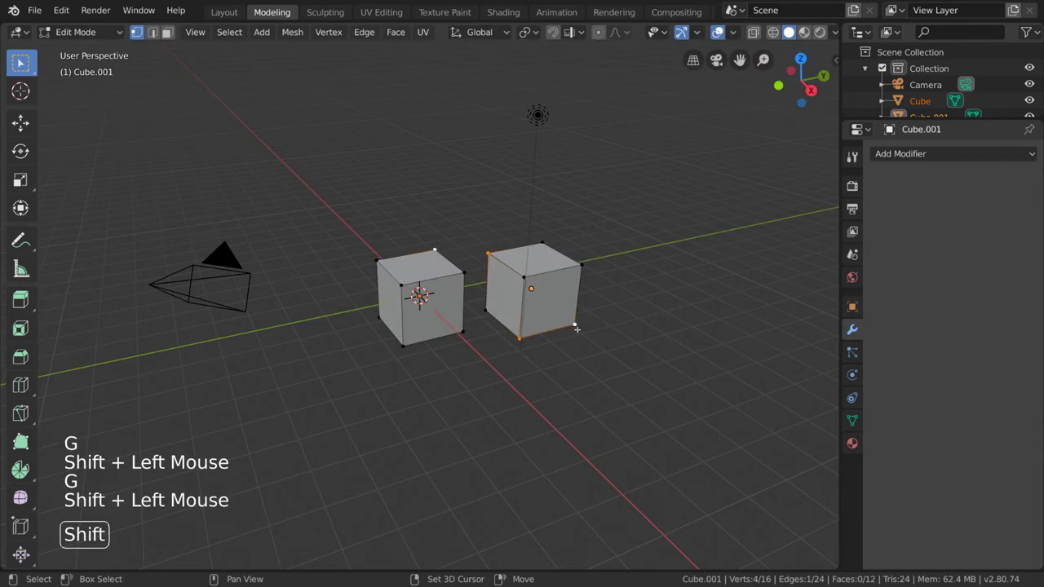
pyautogui.keyDown('shift'); pyautogui.click(581, 265); pyautogui.keyUp('shift')
pyautogui.keyDown('shift'); pyautogui.click(525, 277); pyautogui.keyUp('shift')
pyautogui.press('g')
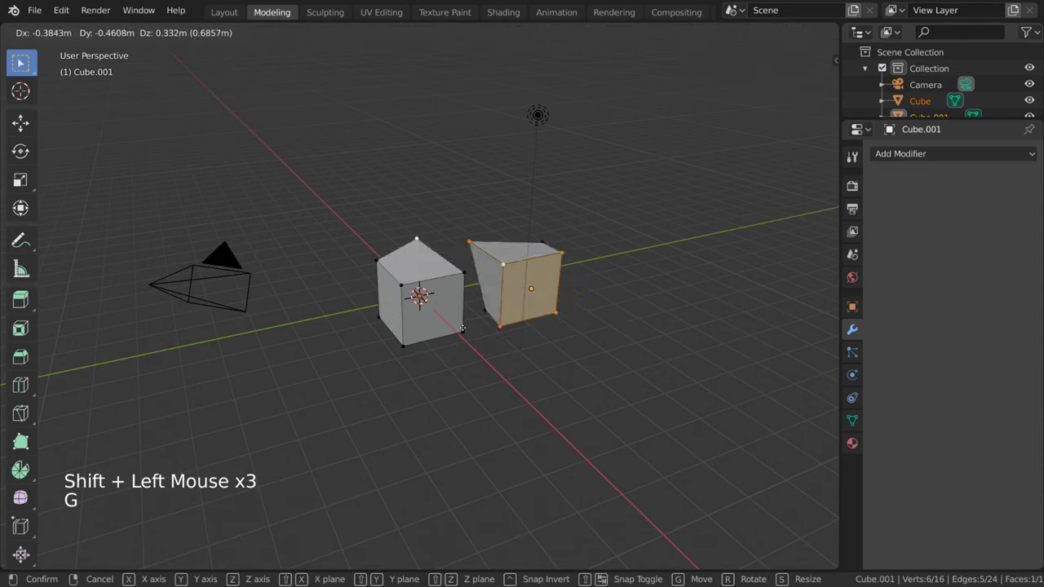
pyautogui.rightClick(513, 335)
# Select the two neighbouring top vertices of the separate cubes and try to create an edge between them
pyautogui.click(488, 255)
pyautogui.keyDown('shift'); pyautogui.click(477, 276); pyautogui.keyUp('shift')
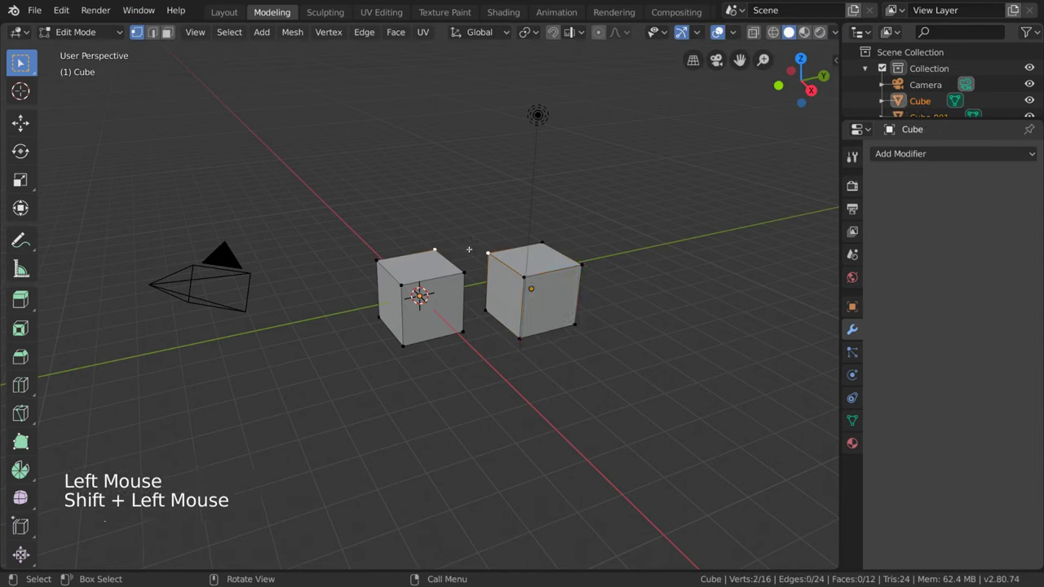
pyautogui.press('f')
pyautogui.press('f')
pyautogui.press('f')
pyautogui.press('f')
pyautogui.press('f')
pyautogui.press('f')
pyautogui.press('f')
pyautogui.press('f')
pyautogui.press('f')
pyautogui.press('f')
pyautogui.press('f')
pyautogui.press('f')
pyautogui.press('f')
pyautogui.press('f')
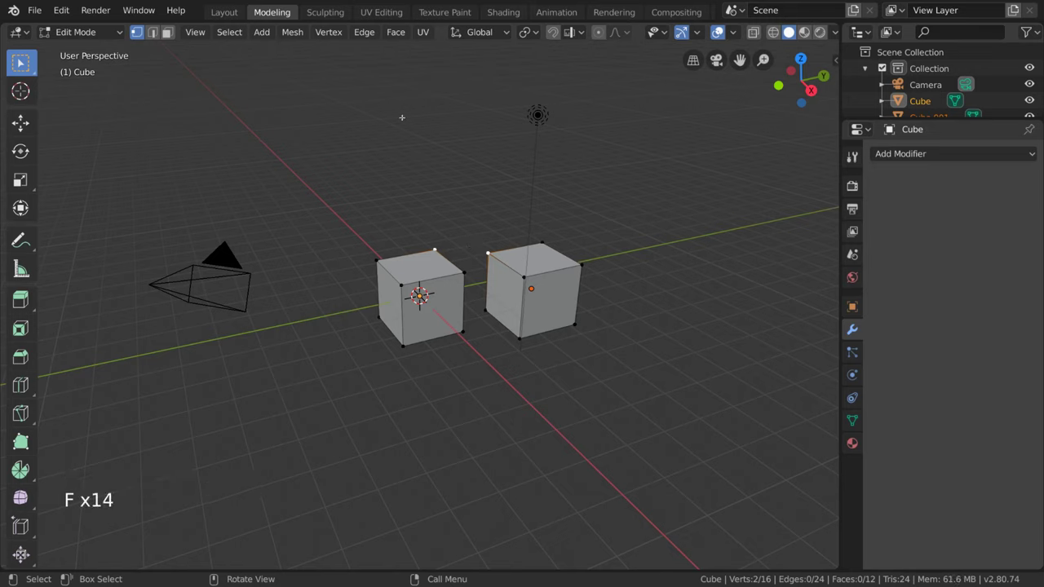
pyautogui.press('f')
pyautogui.press('f')
pyautogui.press('f')
pyautogui.press('f')
pyautogui.press('f')
pyautogui.press('f')
pyautogui.press('f')
pyautogui.press('f')
pyautogui.press('f')
pyautogui.press('f')
pyautogui.press('f')
pyautogui.press('f')
# Create a diagonal edge between two opposite vertices of the original cube's top face
pyautogui.keyDown('shift'); pyautogui.click(425, 254); pyautogui.keyUp('shift')
pyautogui.keyDown('shift'); pyautogui.click(435, 250); pyautogui.keyUp('shift')
pyautogui.press('f')
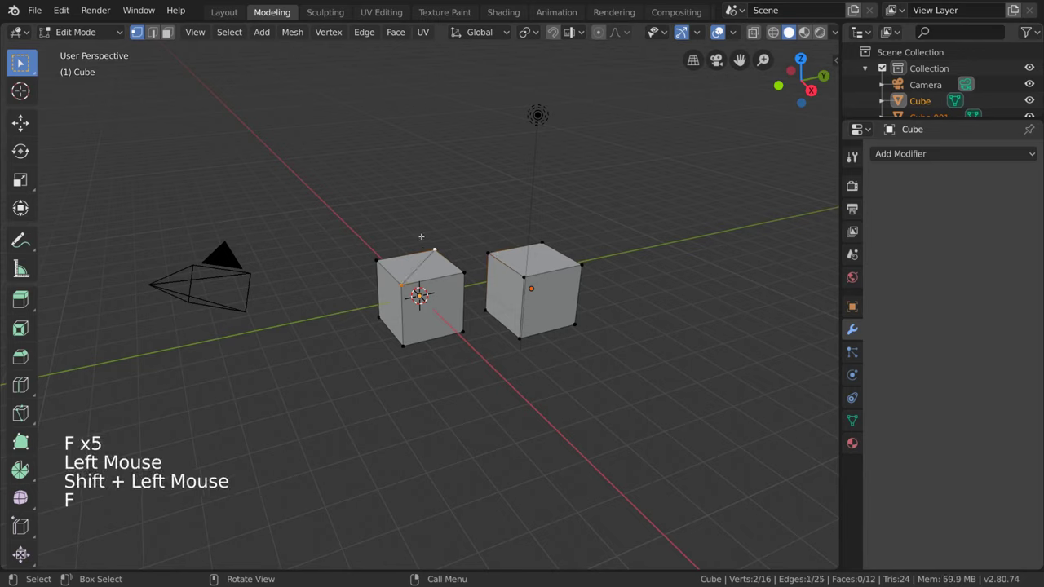
# Reselect the neighbouring top vertex of each cube and try again to bridge the two objects with an edge
pyautogui.click(435, 249)
pyautogui.keyDown('shift'); pyautogui.click(488, 253); pyautogui.keyUp('shift')
pyautogui.press('f')
pyautogui.press('f')
pyautogui.press('f')
pyautogui.press('f')
pyautogui.press('f')
pyautogui.press('f')
pyautogui.press('f')
pyautogui.press('f')
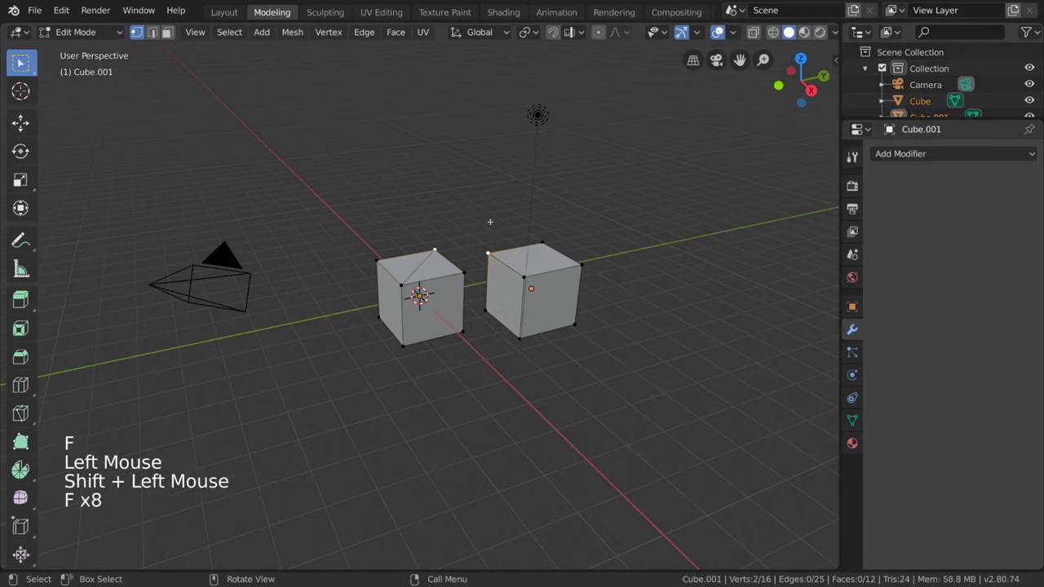
pyautogui.press('f')
pyautogui.press('f')
pyautogui.press('f')
pyautogui.press('f')
pyautogui.press('f')
pyautogui.press('f')
pyautogui.press('f')
pyautogui.press('f')
pyautogui.press('f')
pyautogui.press('f')
pyautogui.press('f')
pyautogui.press('f')
pyautogui.press('f')
pyautogui.press('f')
pyautogui.press('f')
pyautogui.press('f')
pyautogui.press('f')
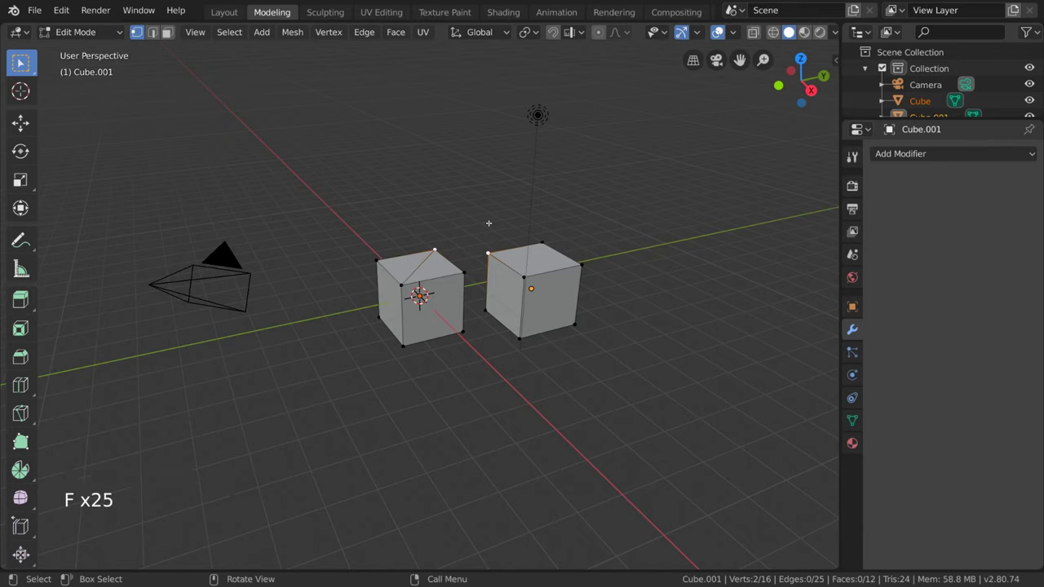
pyautogui.press('f')
pyautogui.press('f')
pyautogui.press('f')
# Switch to Object Mode and join the two cubes into one object, undoing the join and repeating it once
pyautogui.click(108, 34)
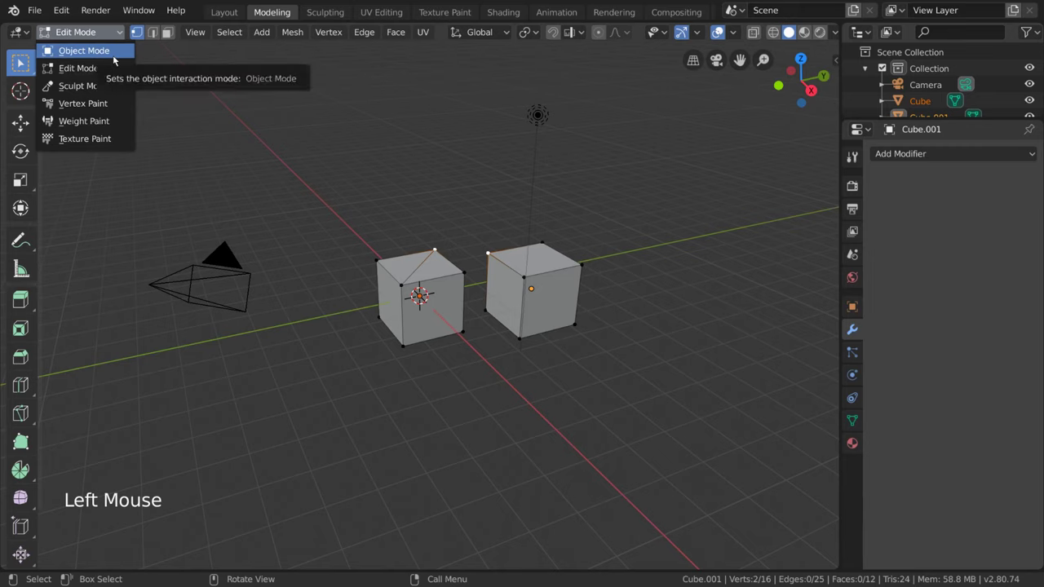
pyautogui.click(114, 54)
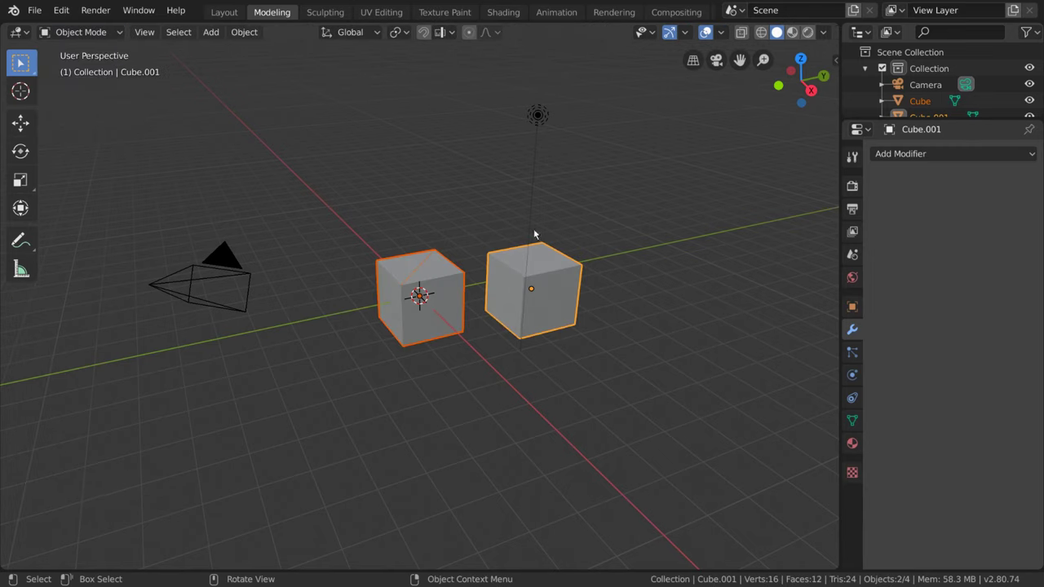
pyautogui.click(244, 32)
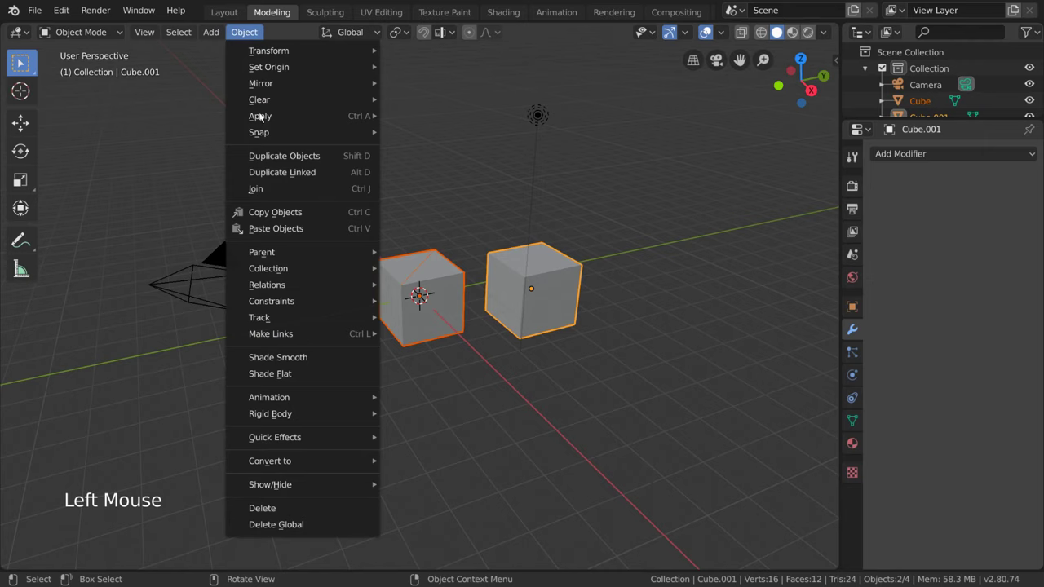
pyautogui.click(353, 193)
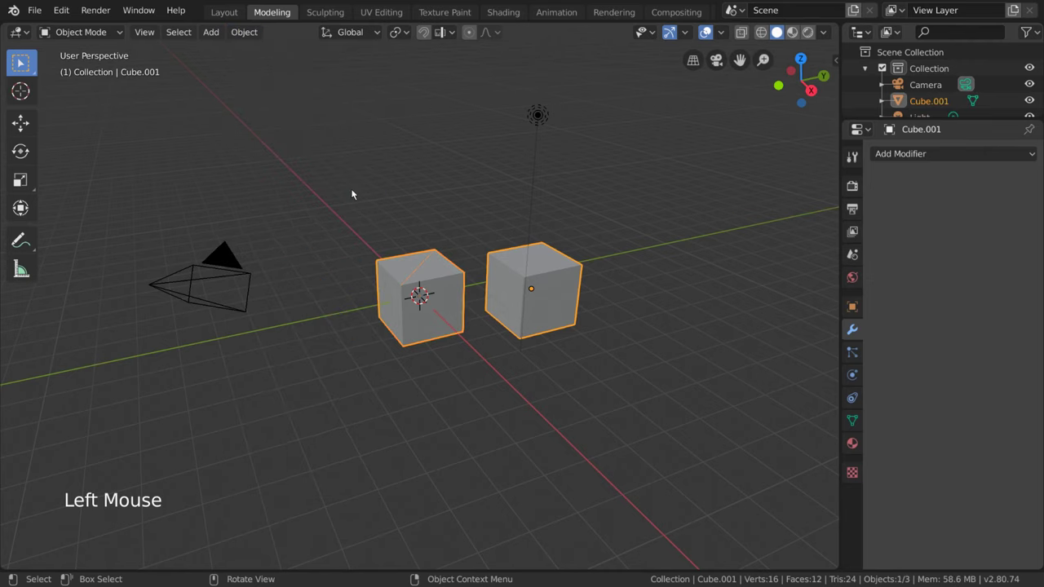
pyautogui.hotkey('ctrl', 'z')
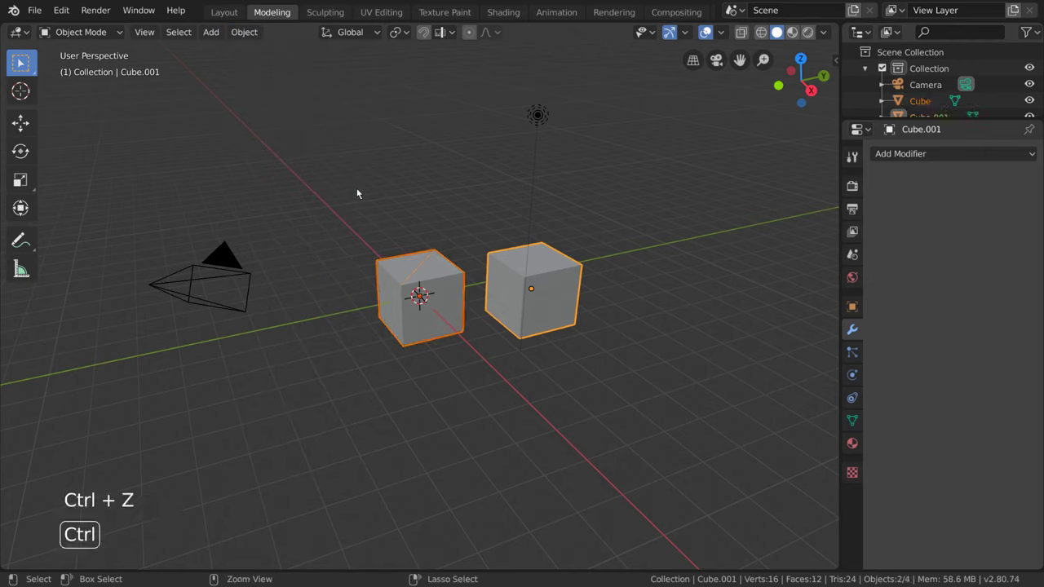
pyautogui.hotkey('ctrl', 'j')
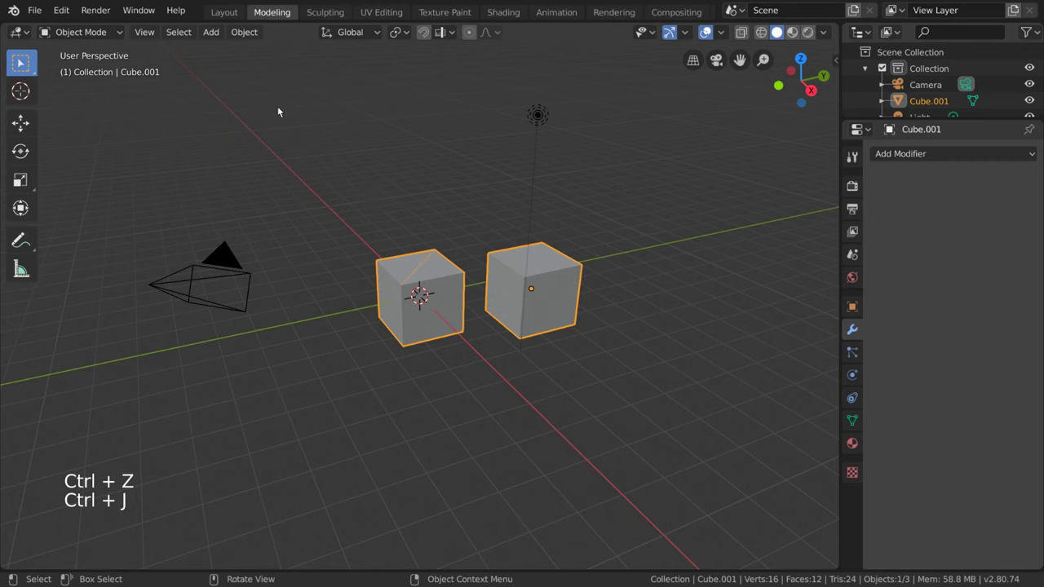
# Enter Edit Mode on the joined object and create an edge between the two selected top vertices
pyautogui.click(111, 36)
pyautogui.click(108, 68)
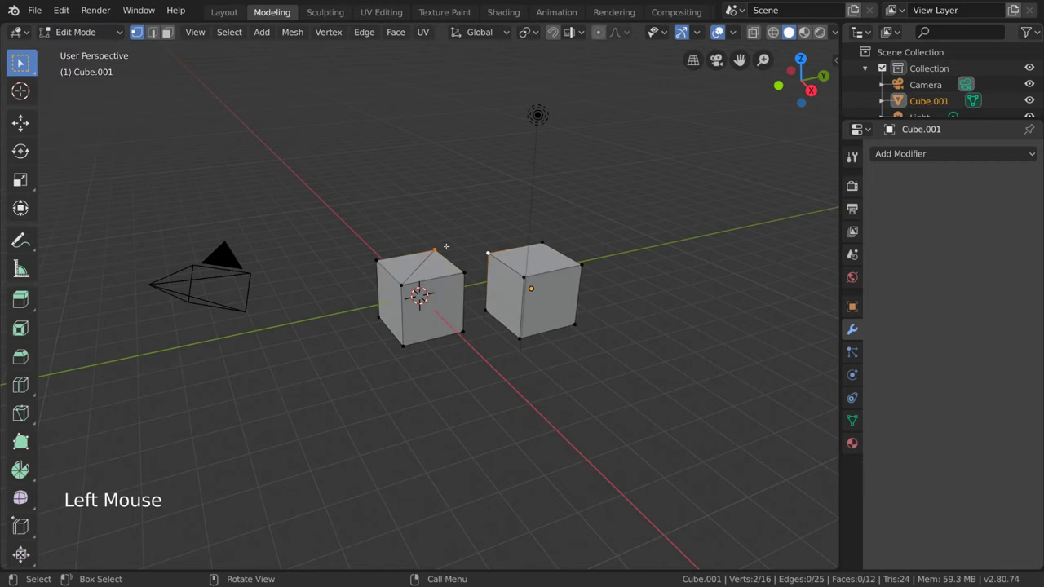
pyautogui.press('f')
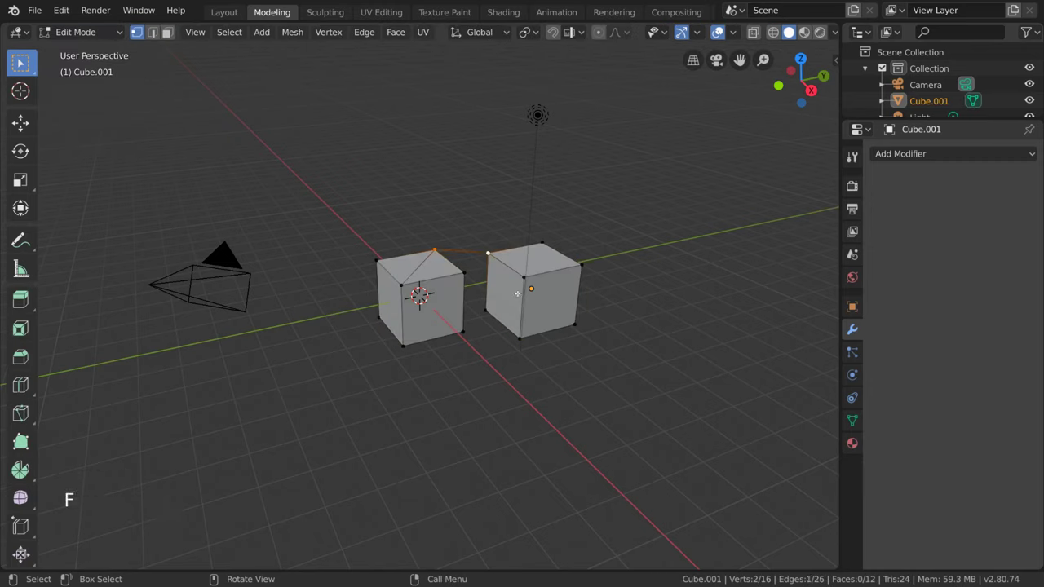
# Select the six vertices of the duplicate cube's two visible side faces and separate the selection into its own object
pyautogui.click(488, 253)
pyautogui.keyDown('shift'); pyautogui.click(485, 311); pyautogui.keyUp('shift')
pyautogui.keyDown('shift'); pyautogui.click(520, 337); pyautogui.keyUp('shift')
pyautogui.keyDown('shift'); pyautogui.click(524, 278); pyautogui.keyUp('shift')
pyautogui.keyDown('shift'); pyautogui.click(581, 272); pyautogui.keyUp('shift')
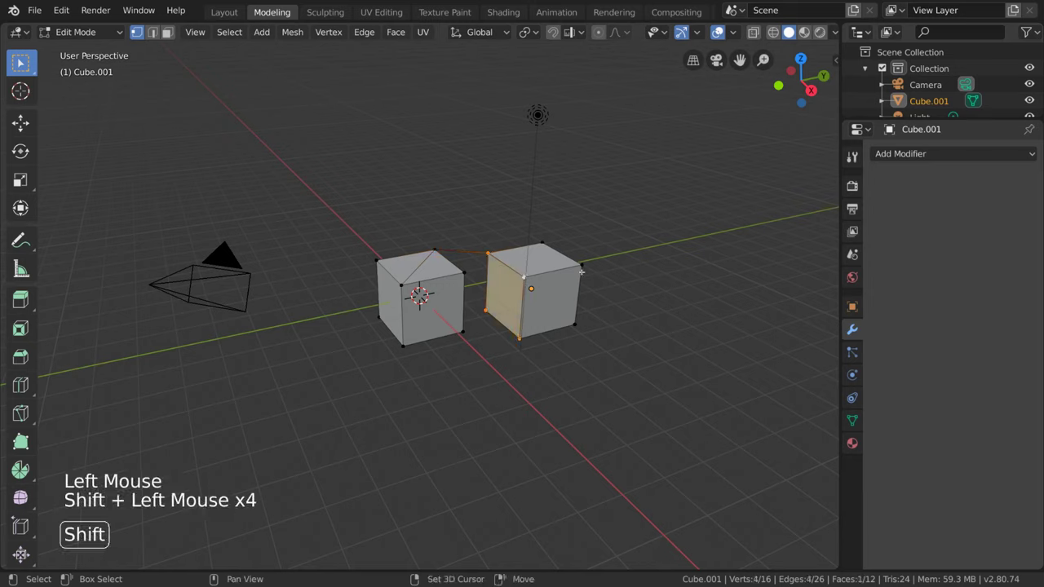
pyautogui.keyDown('shift'); pyautogui.click(575, 324); pyautogui.keyUp('shift')
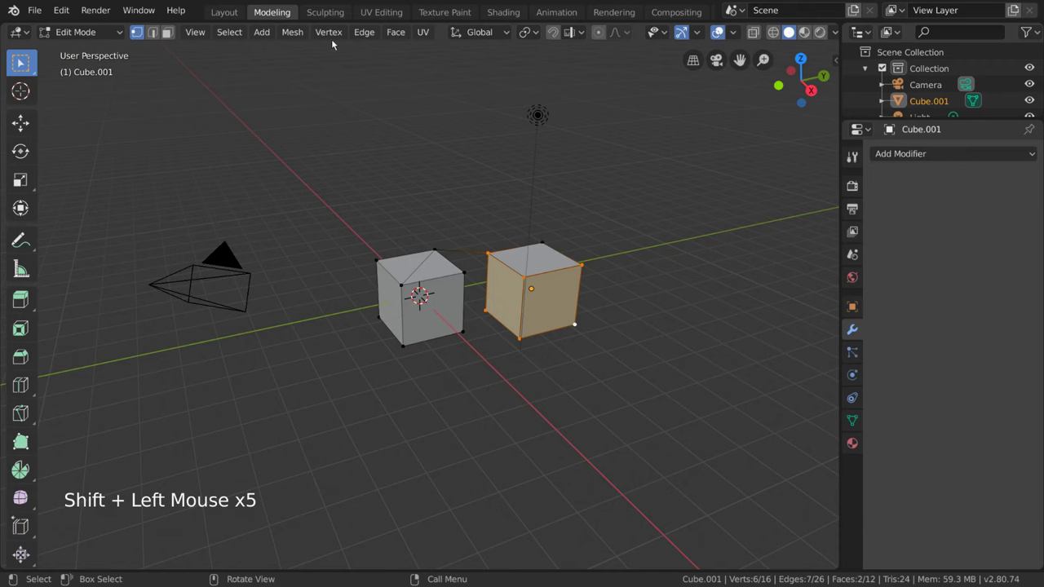
pyautogui.click(292, 31)
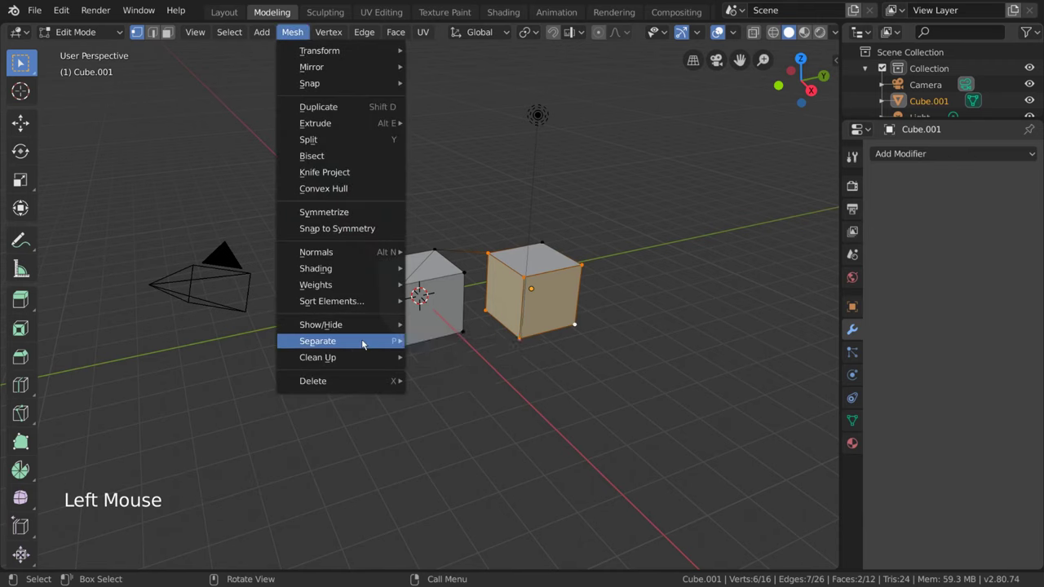
pyautogui.moveTo(363, 342)
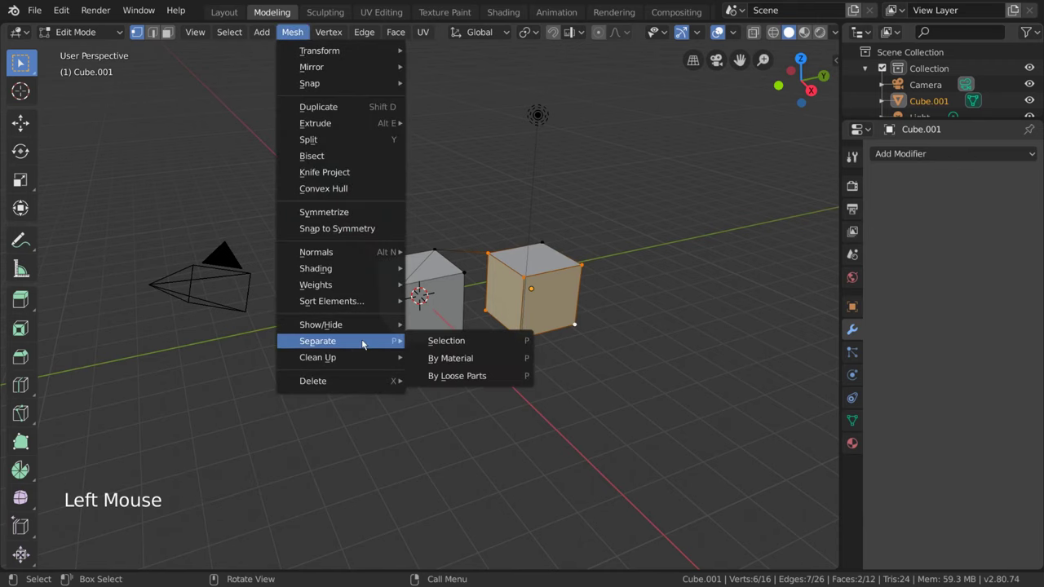
pyautogui.click(522, 342)
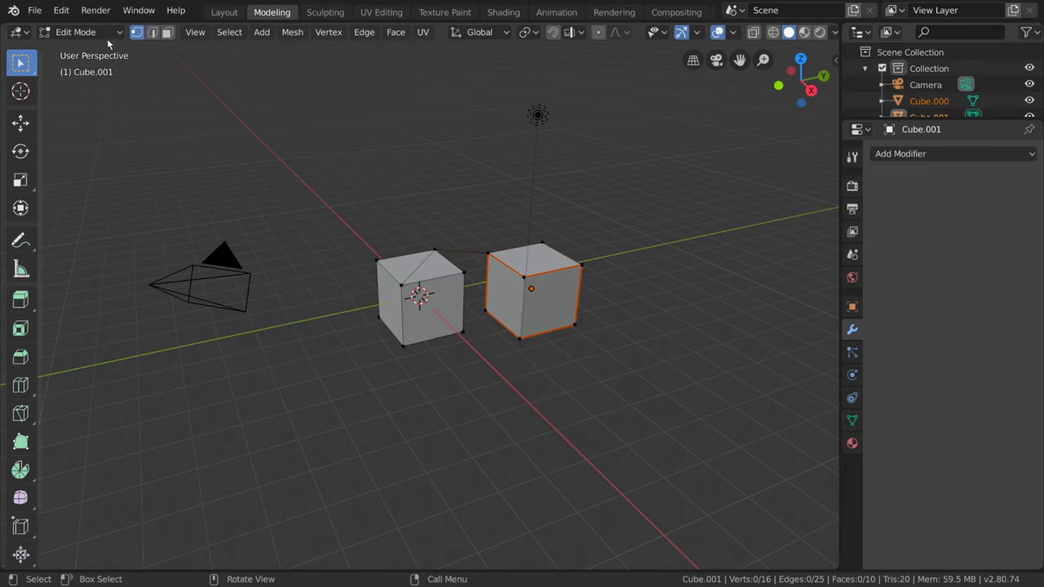
# Return to Object Mode, select the separated side faces and try moving them as an independent object
pyautogui.click(81, 32)
pyautogui.click(82, 49)
pyautogui.click(537, 315)
pyautogui.press('g')
pyautogui.rightClick(603, 342)
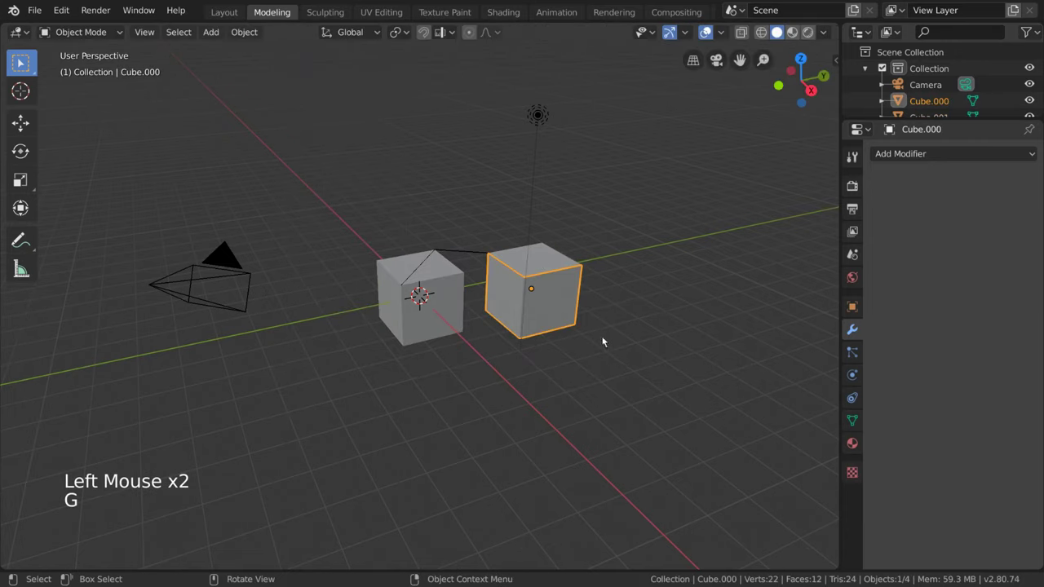